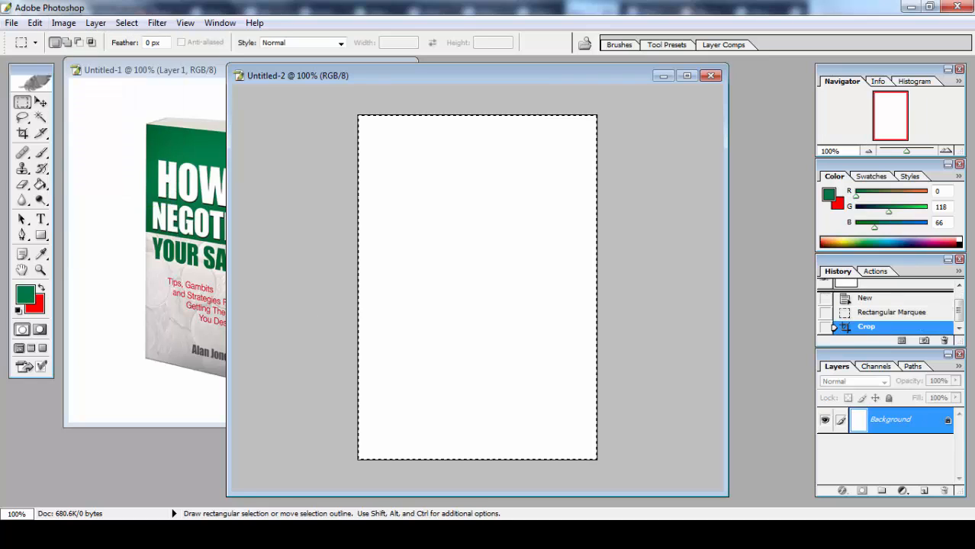
Duplicate the Background layer of the blank cover document, keeping the default copy name
left_click(959, 366)
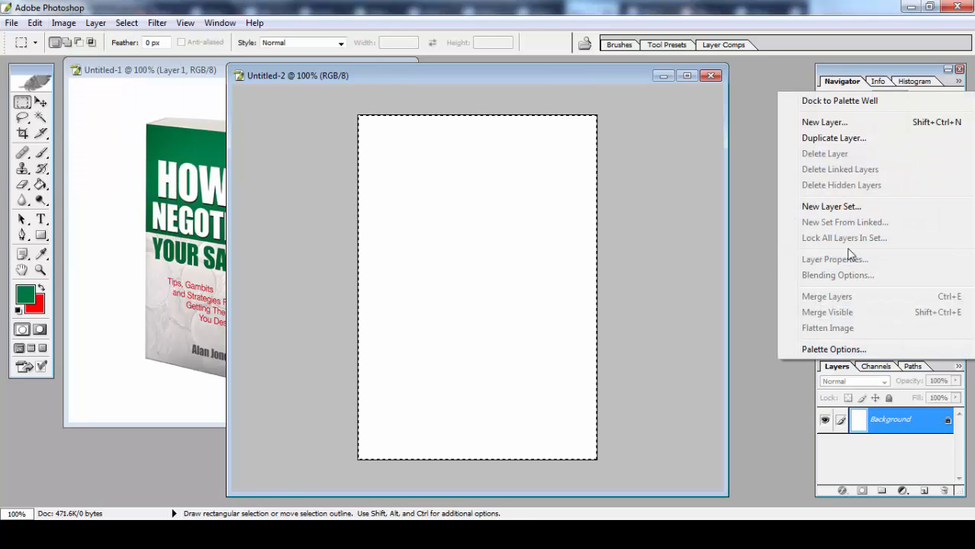
left_click(849, 139)
left_click(599, 231)
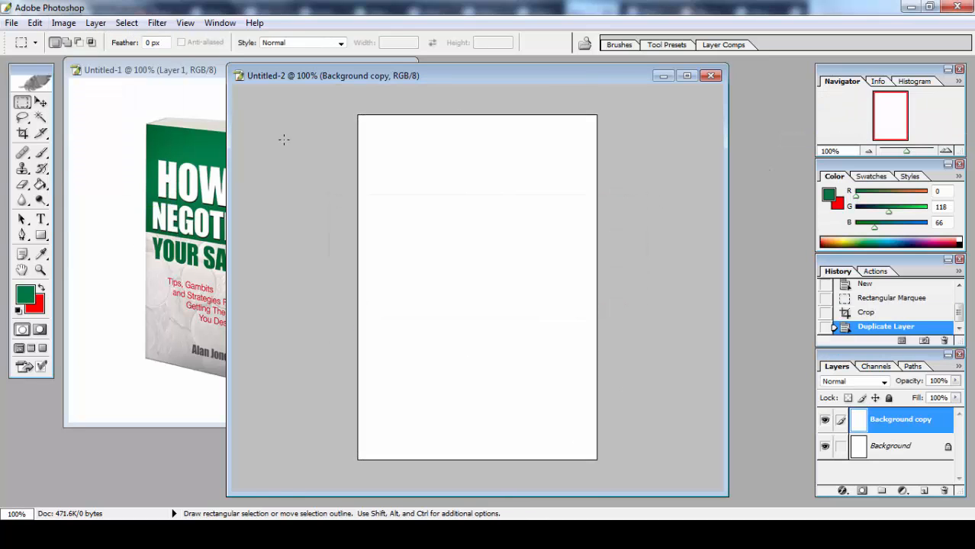
Select roughly the upper half of the cover on the copied layer, fill it with the foreground green, and deselect
left_click_drag(282, 141, 331, 110)
left_click(461, 211)
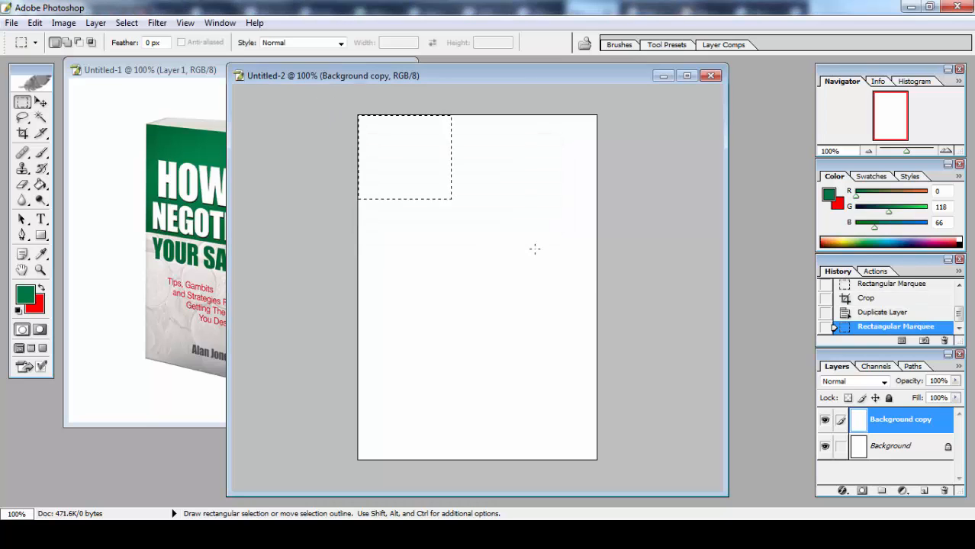
left_click_drag(535, 249, 627, 291)
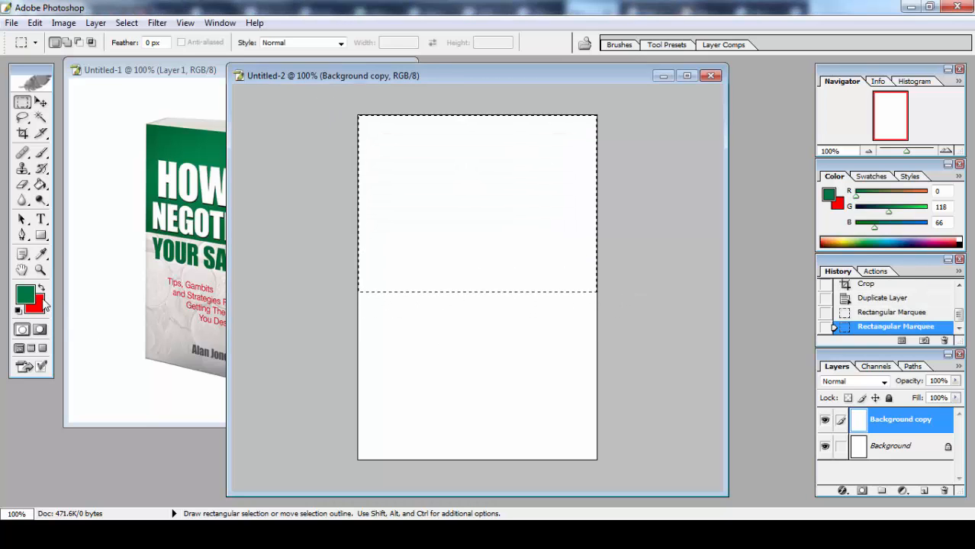
left_click(40, 185)
left_click(396, 252)
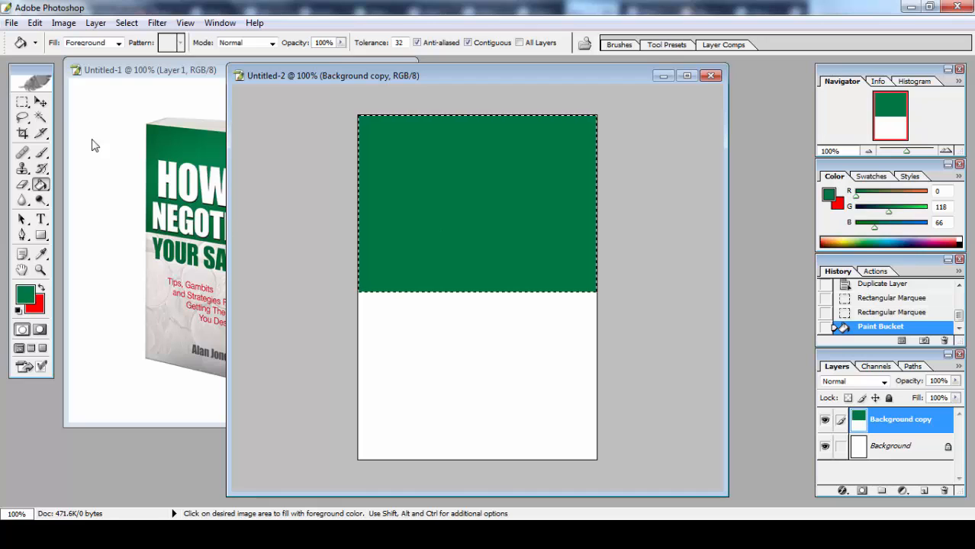
left_click(40, 101)
key("ctrl+d")
Fill the Background layer with light grey, RGB 210, 213, 212
left_click(25, 294)
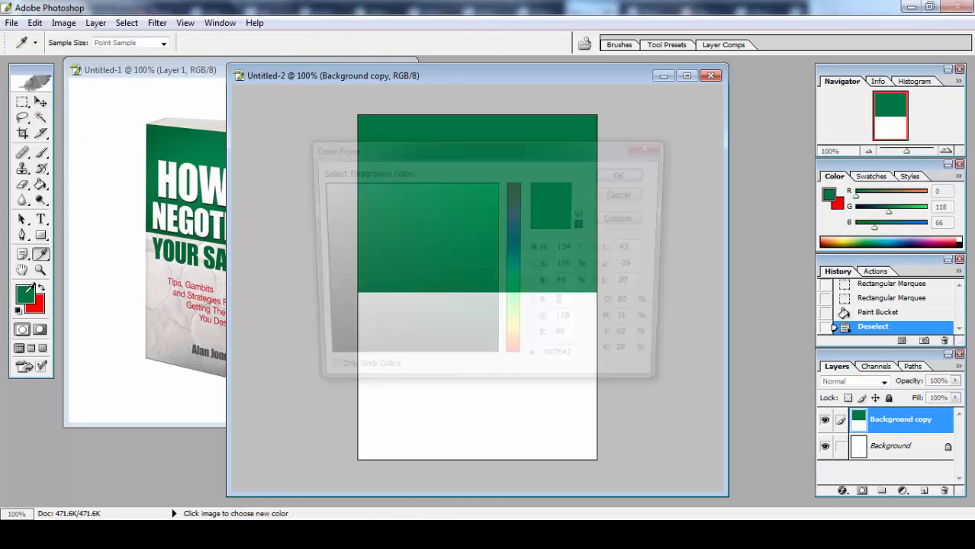
left_click(321, 212)
left_click(619, 175)
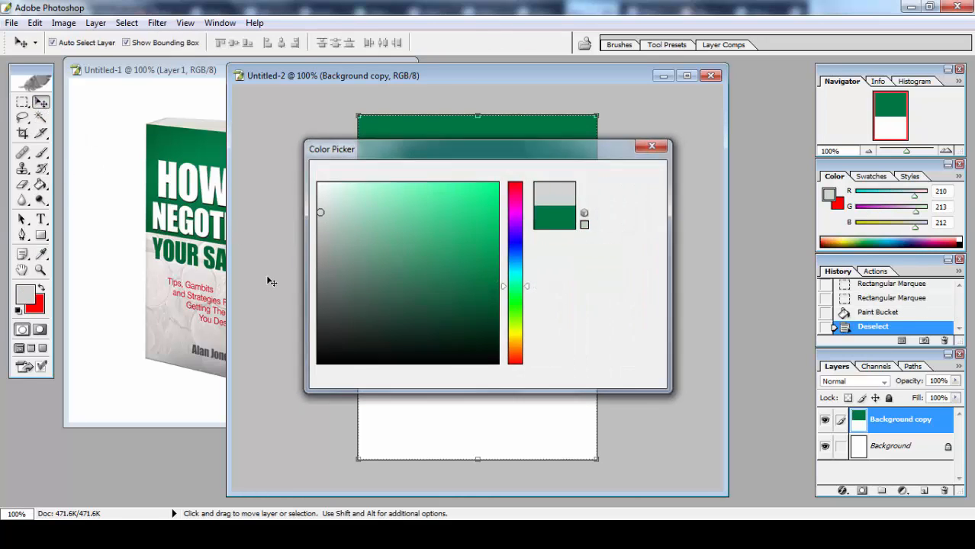
left_click(40, 185)
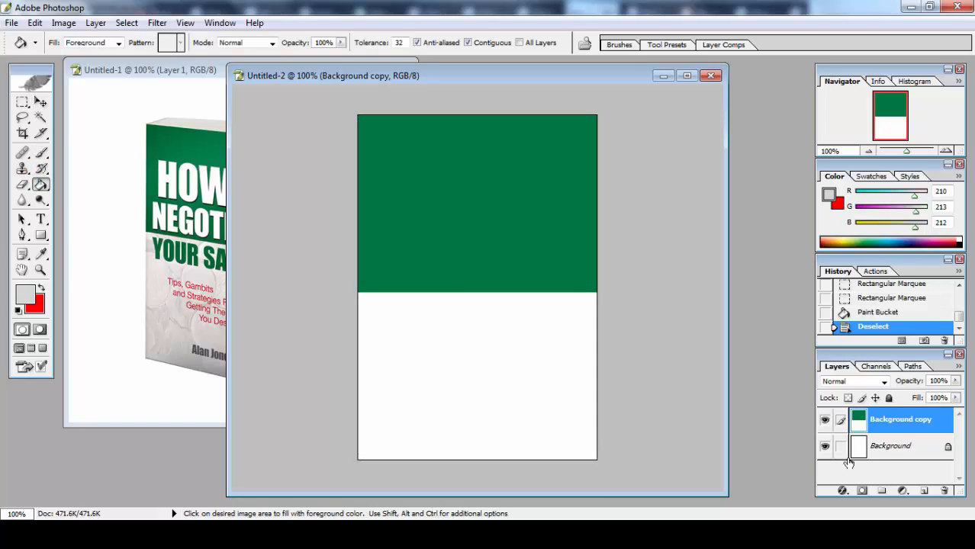
left_click(885, 453)
left_click(472, 355)
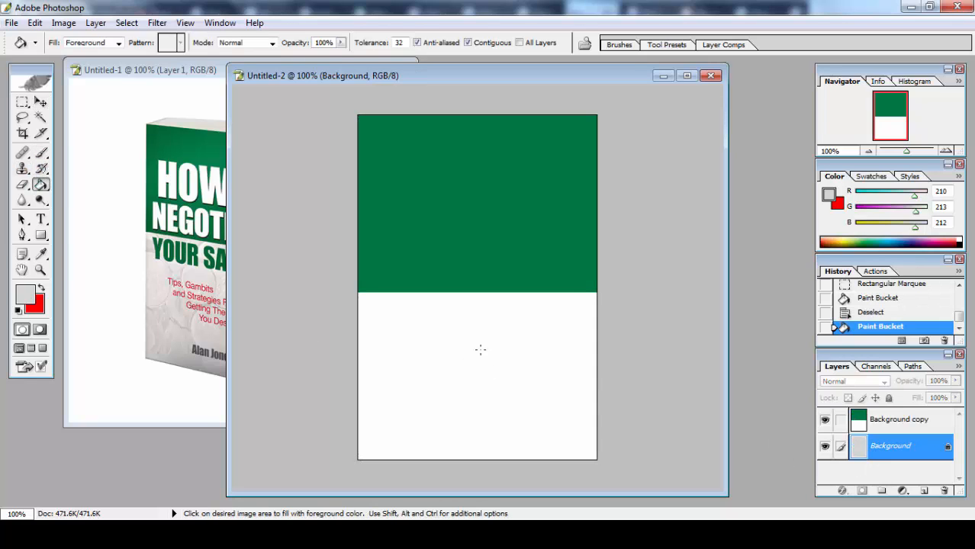
left_click(492, 350)
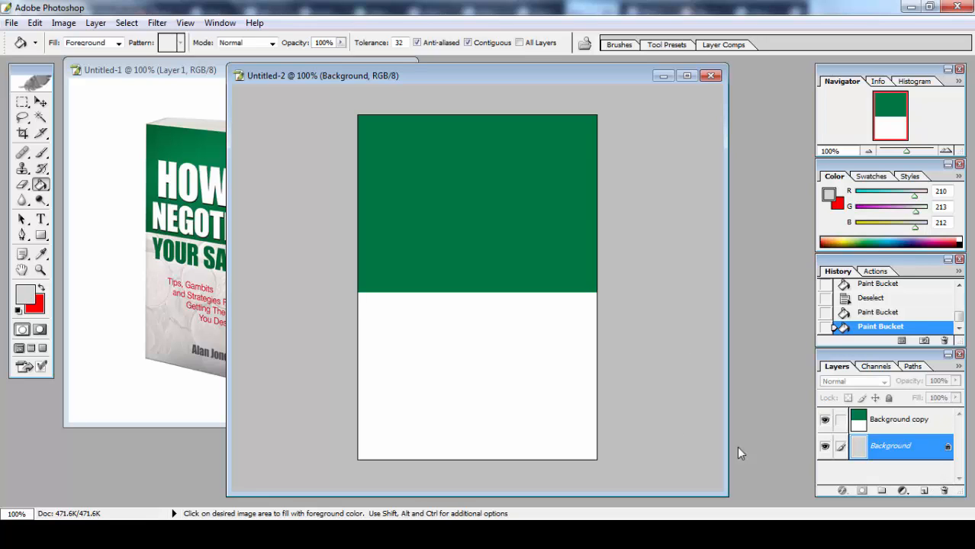
Delete the white lower half of the Background copy layer using a rectangular selection, and deselect
left_click(891, 422)
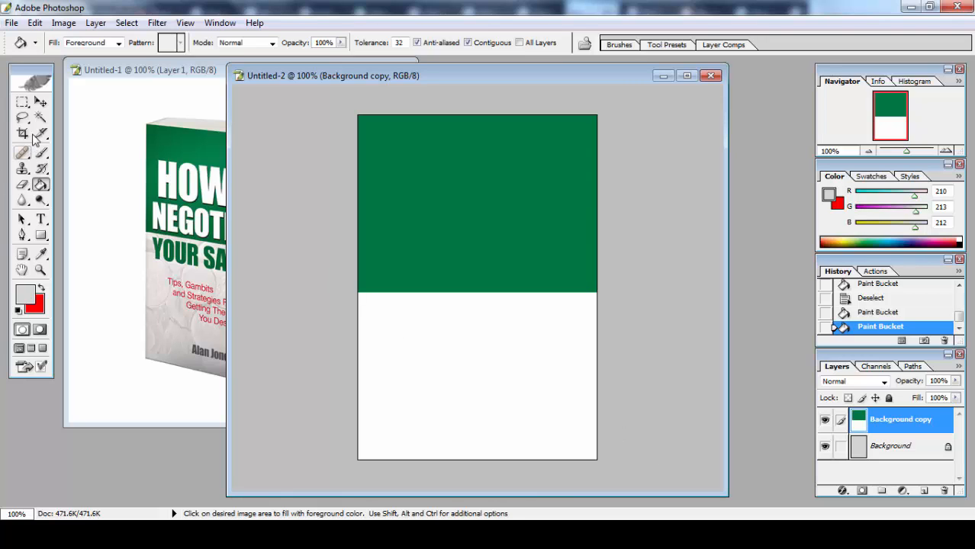
key("l")
left_click(20, 103)
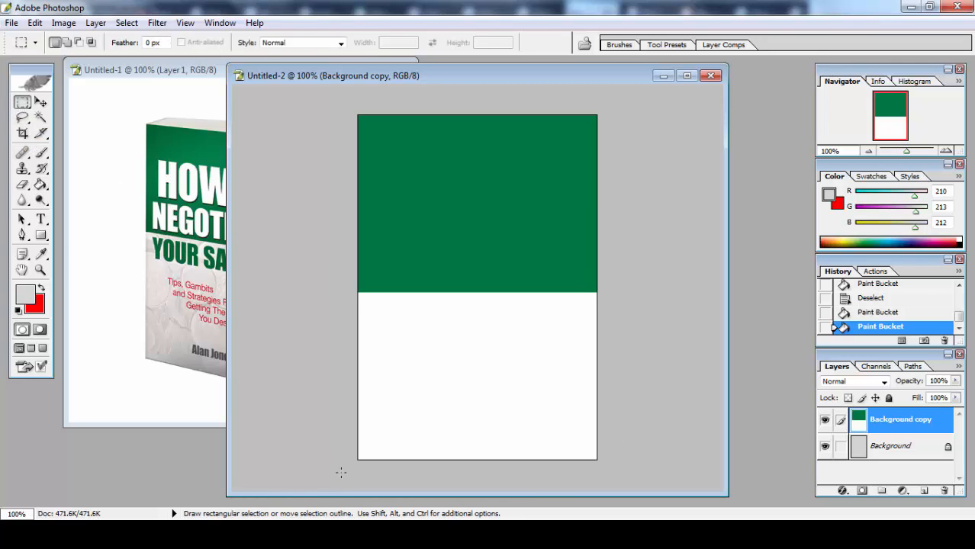
left_click_drag(564, 307, 603, 290)
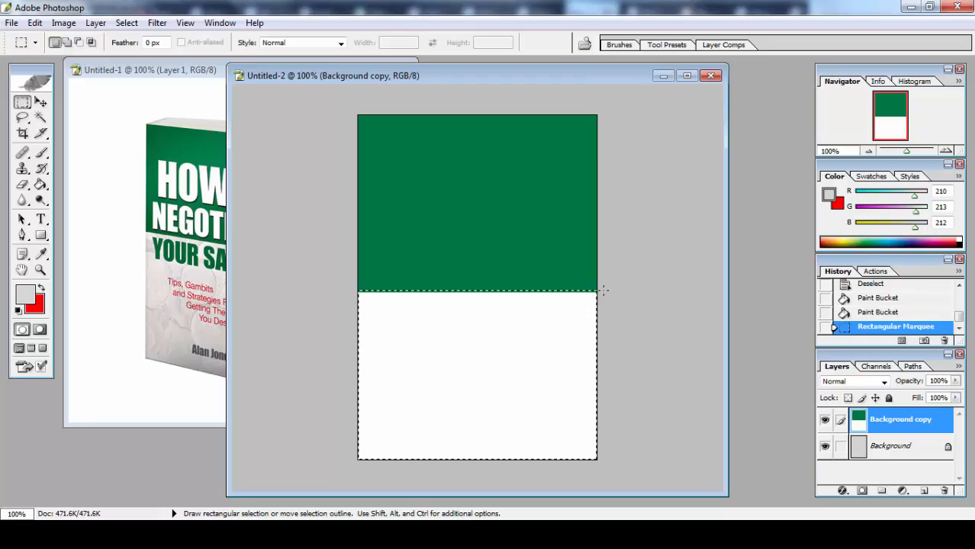
key("Delete")
left_click(41, 102)
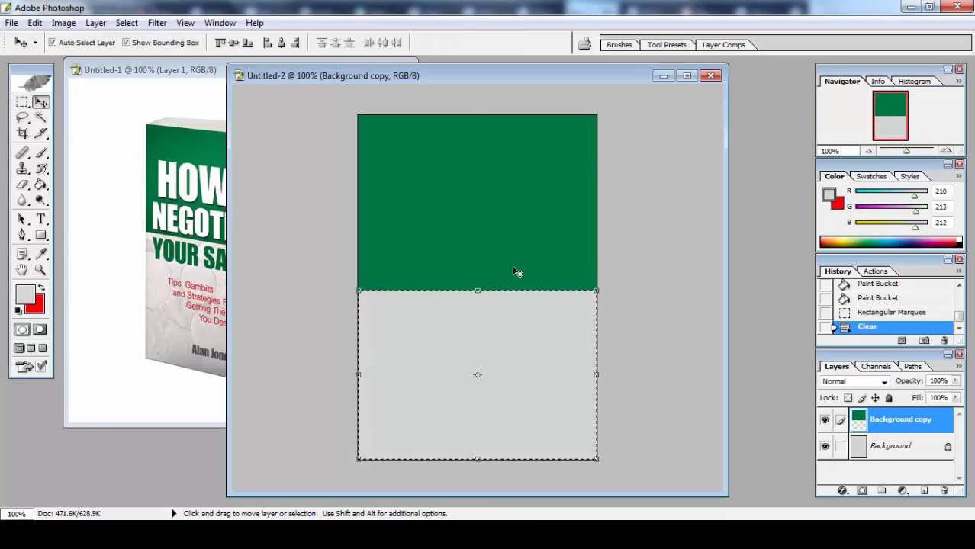
key("ctrl+d")
Enable the Color Overlay and Gradient Overlay effects in the Background copy layer's style
left_click(95, 23)
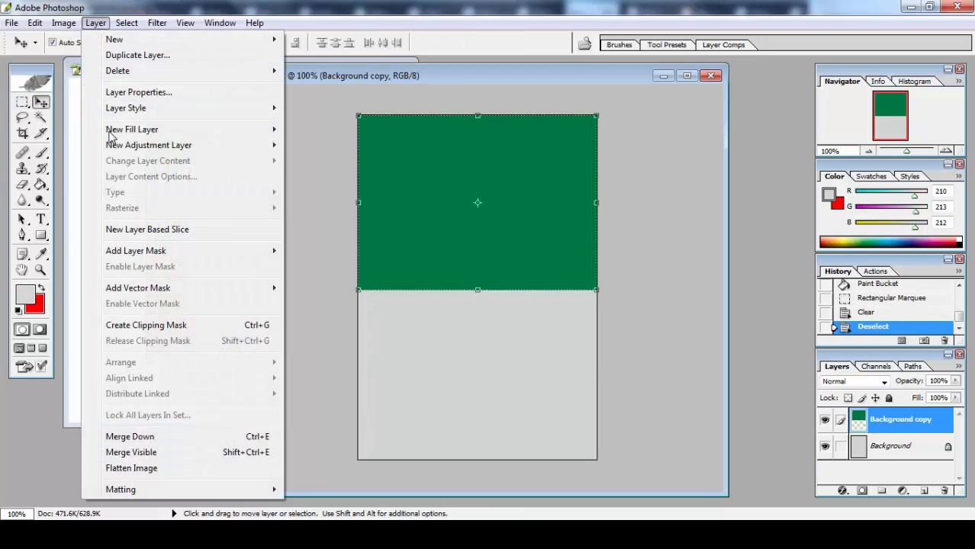
mouse_move(122, 110)
left_click(336, 225)
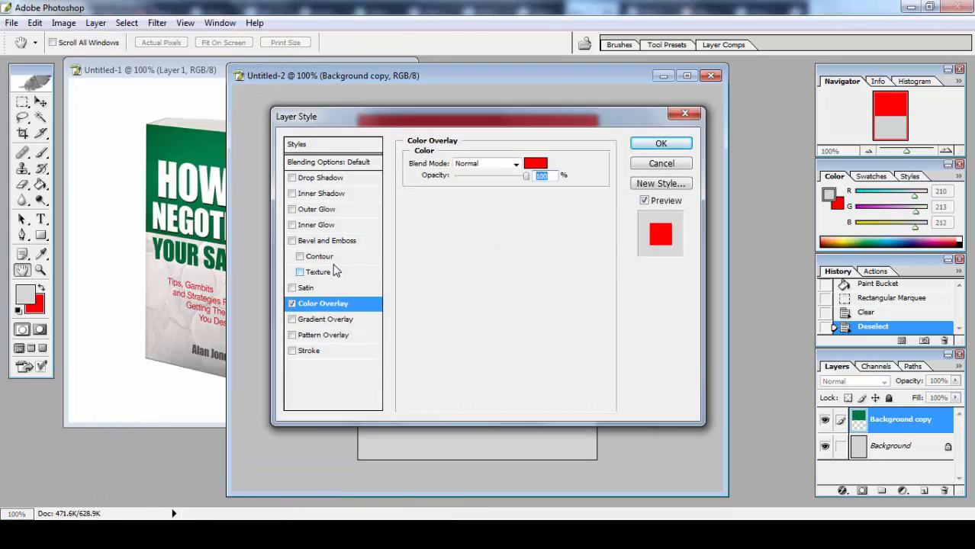
left_click(321, 320)
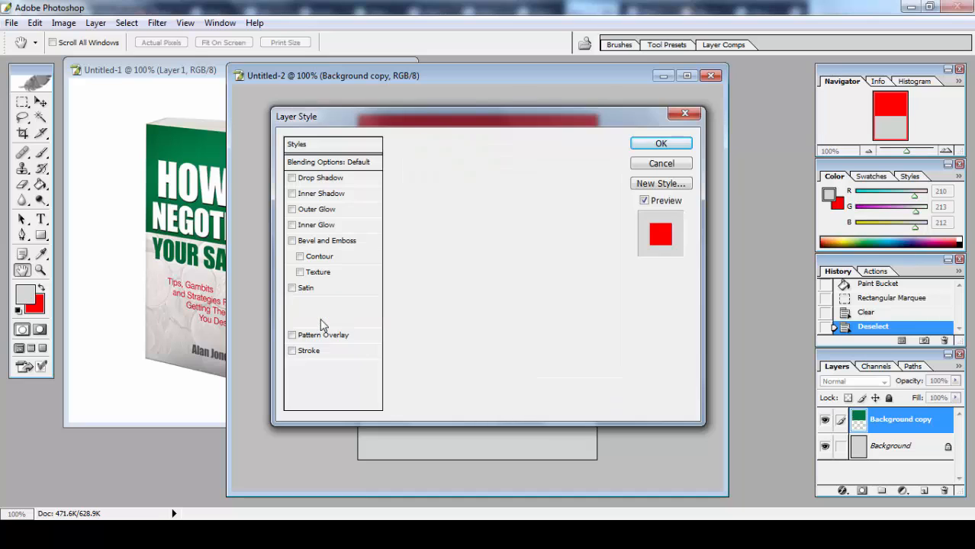
left_click(481, 194)
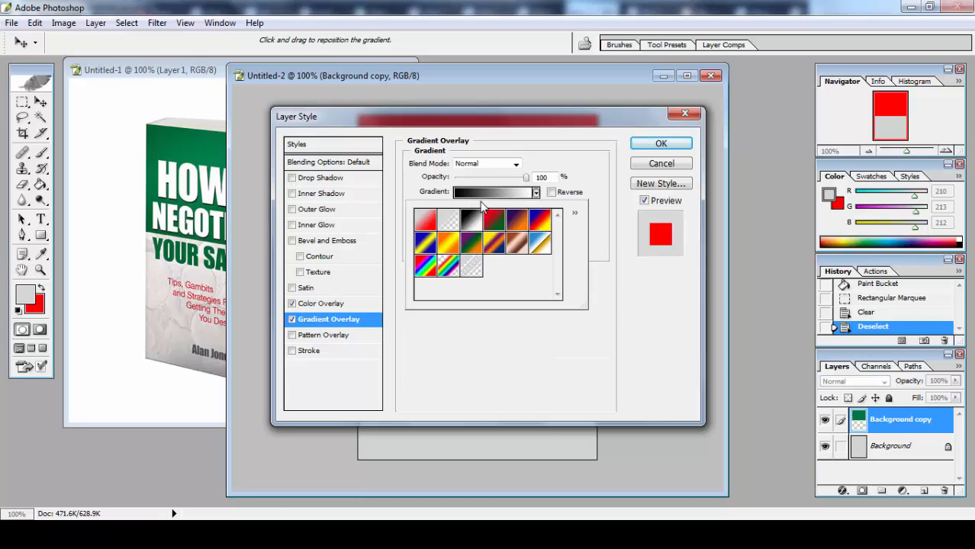
left_click(483, 195)
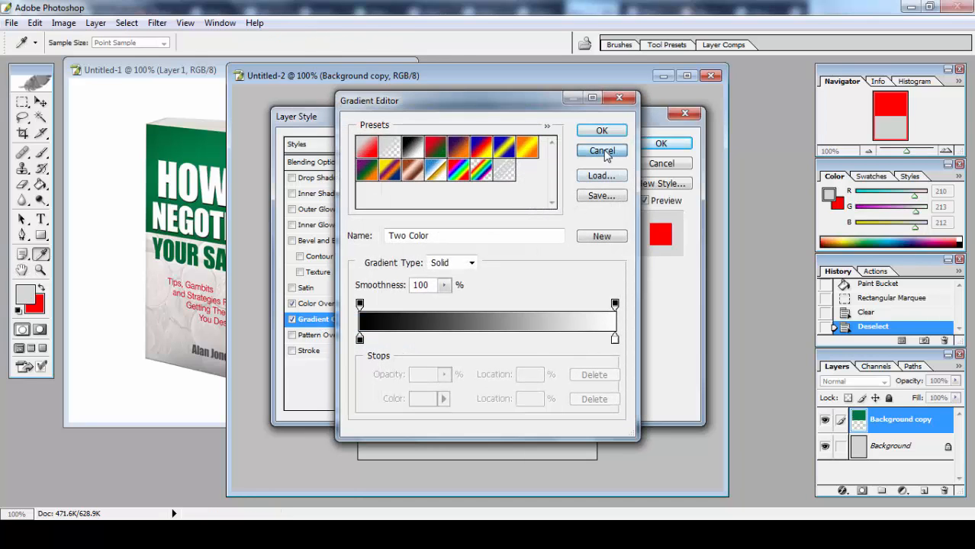
left_click(597, 151)
Set the Gradient Overlay's blend mode to Multiply and apply the layer style
left_click(482, 165)
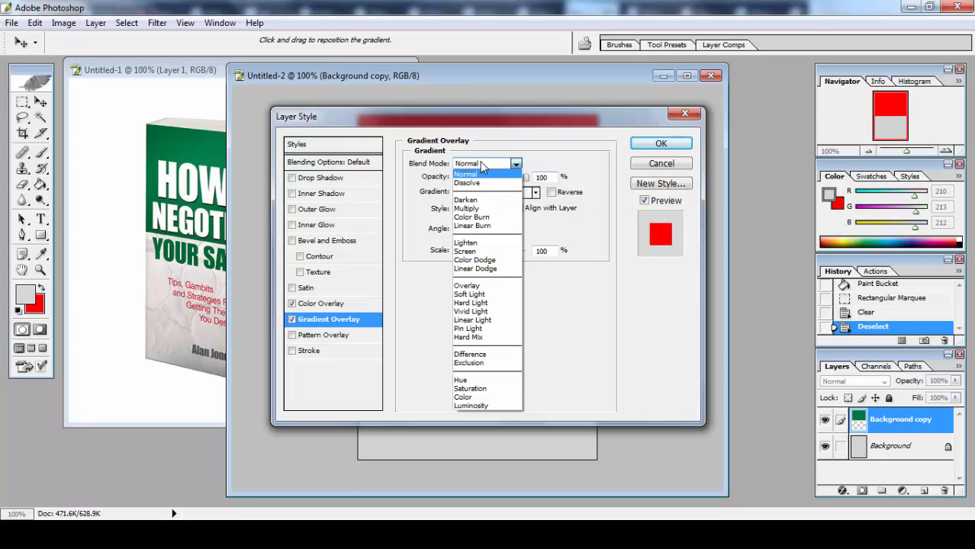
left_click(482, 208)
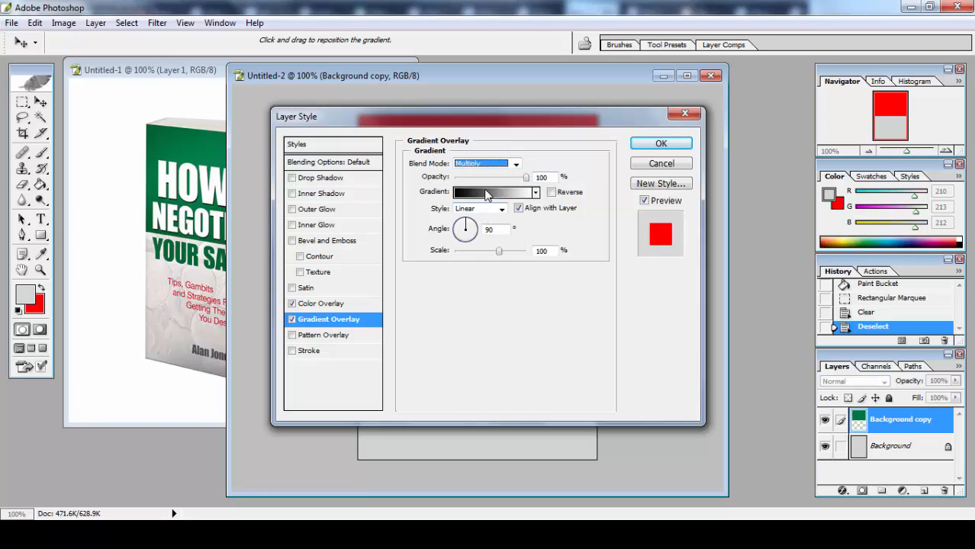
left_click(664, 144)
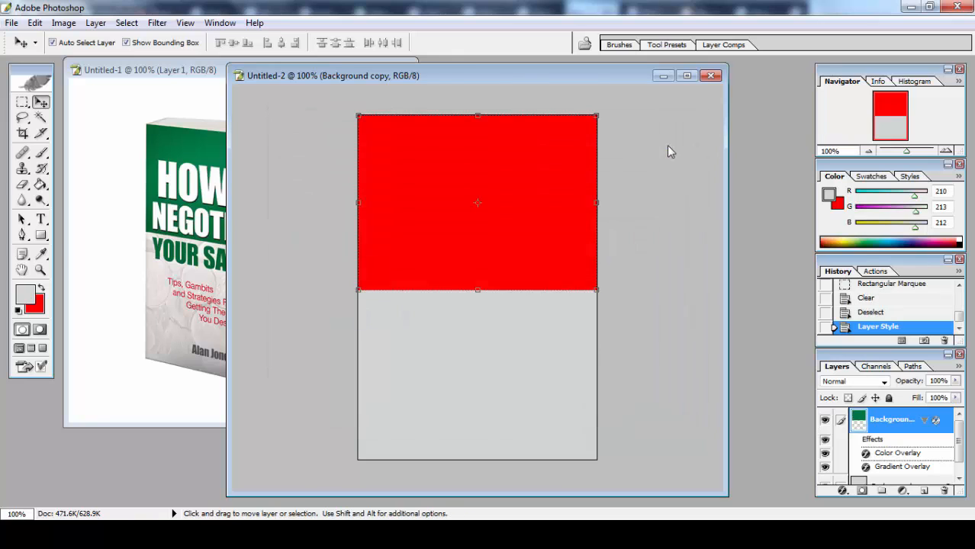
Turn off the Color Overlay in the Background copy layer's style, keeping the Gradient Overlay
left_click(95, 22)
mouse_move(137, 107)
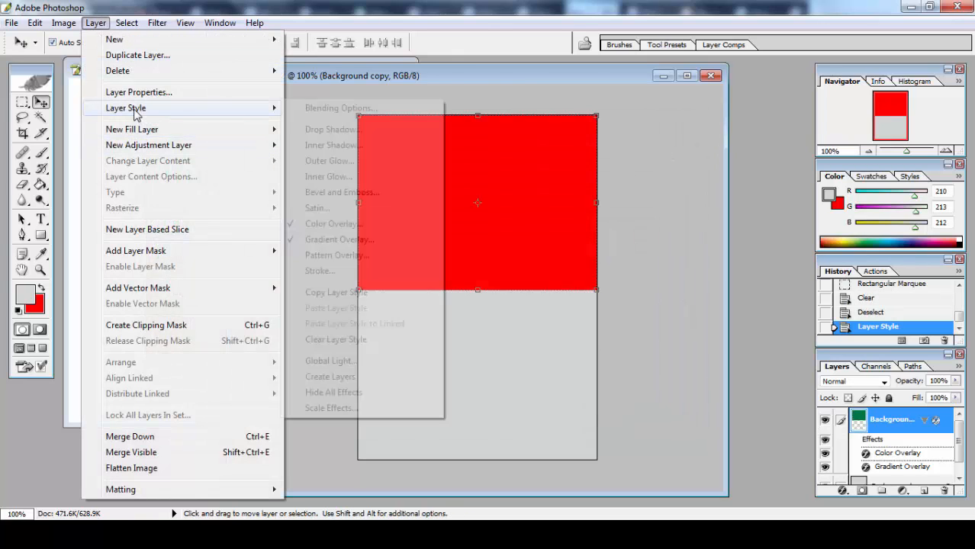
left_click(299, 226)
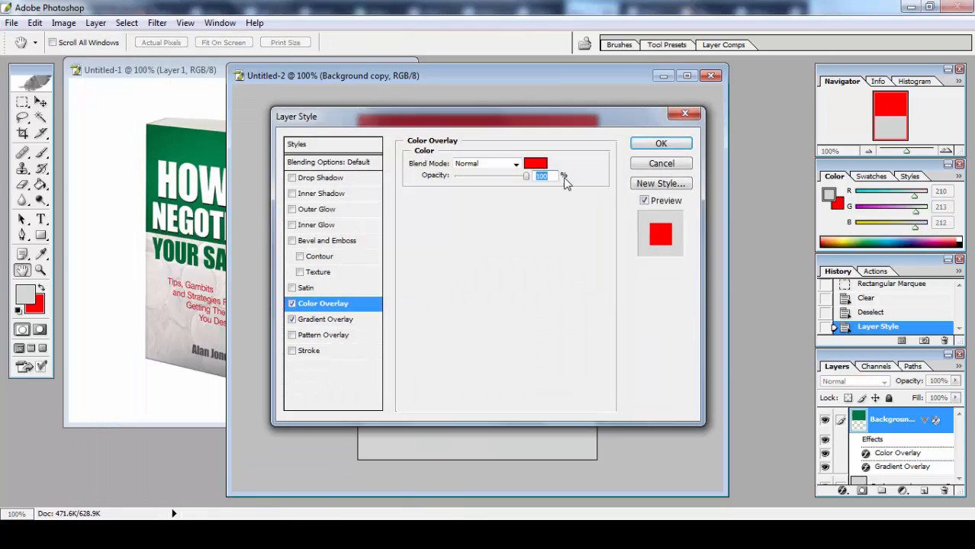
left_click(292, 303)
left_click(326, 319)
left_click_drag(495, 127, 675, 240)
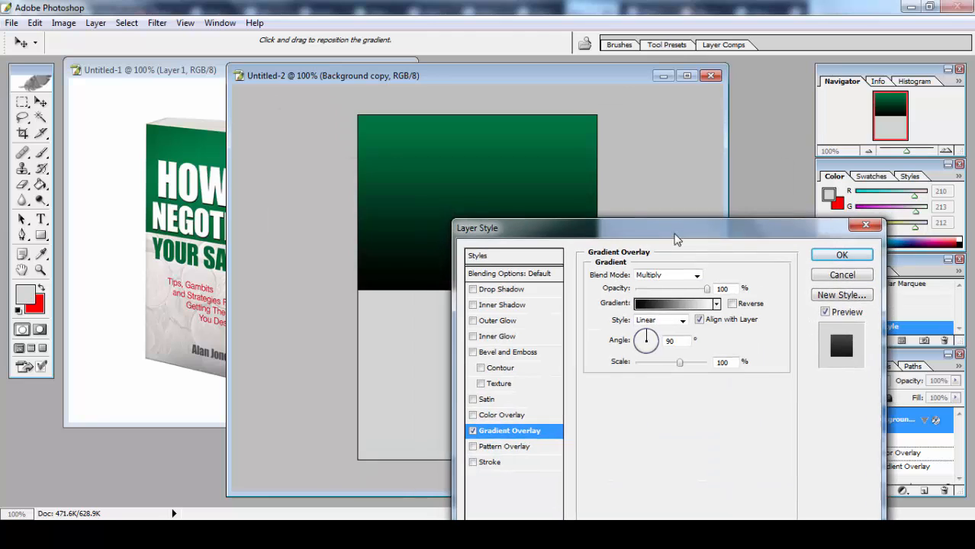
left_click(832, 256)
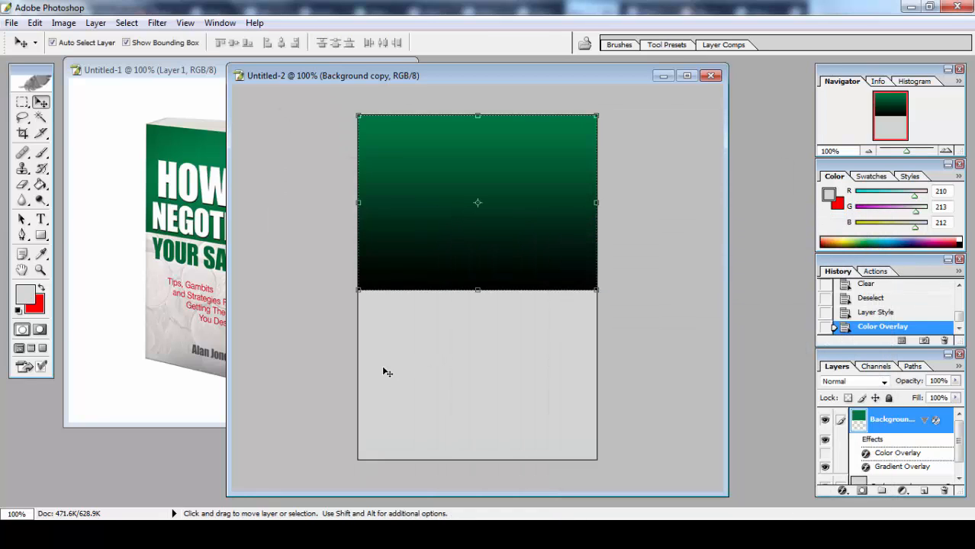
Add white (FFFFFF) 9 pt Impact text reading "CARA CEPAT MEMBUAT" on two lines near the cover's upper left
left_click(384, 371)
left_click(25, 296)
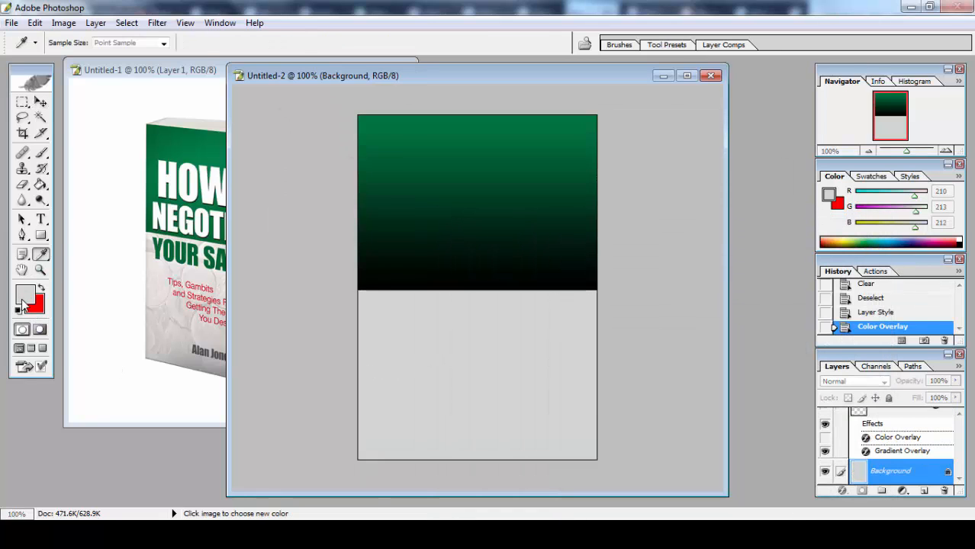
left_click_drag(441, 271, 298, 174)
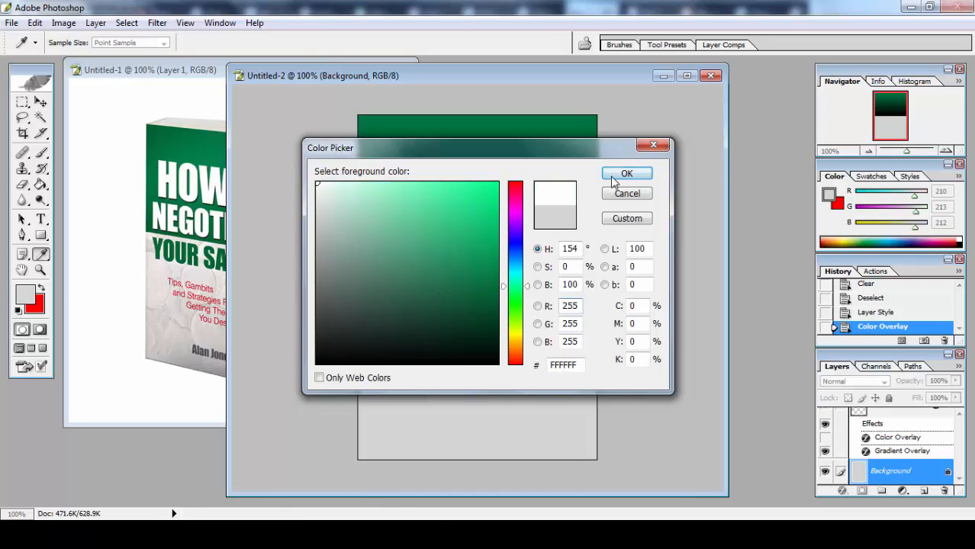
left_click(626, 173)
left_click(41, 219)
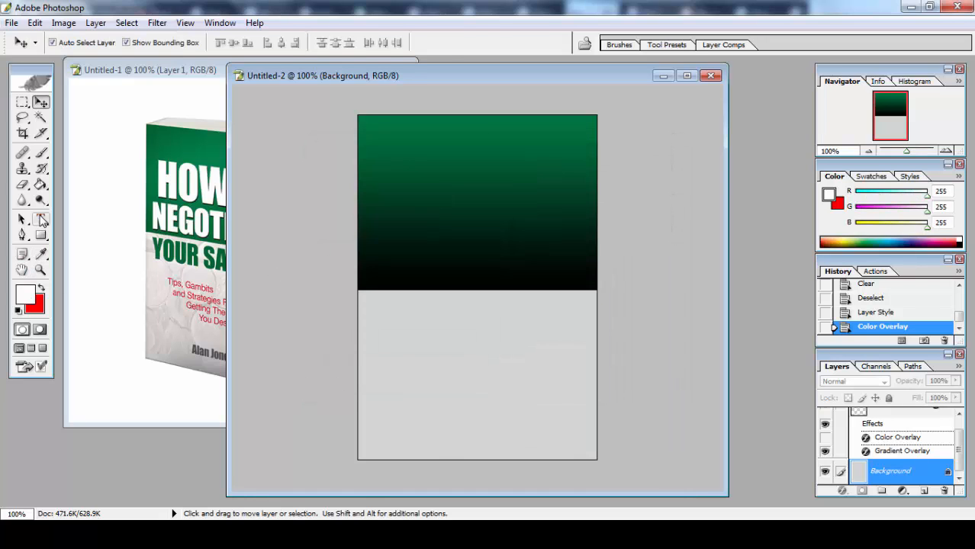
left_click(379, 157)
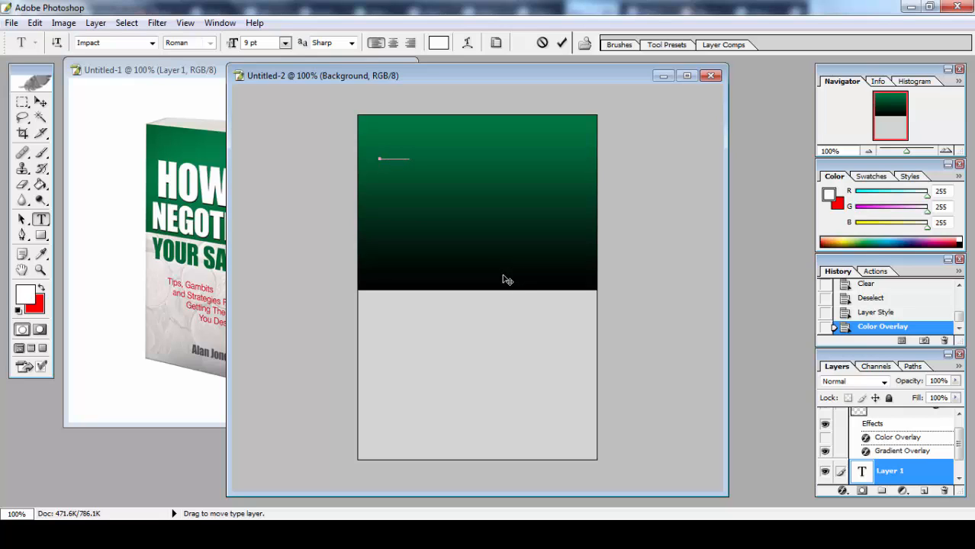
key("Return")
type("NEGOTI")
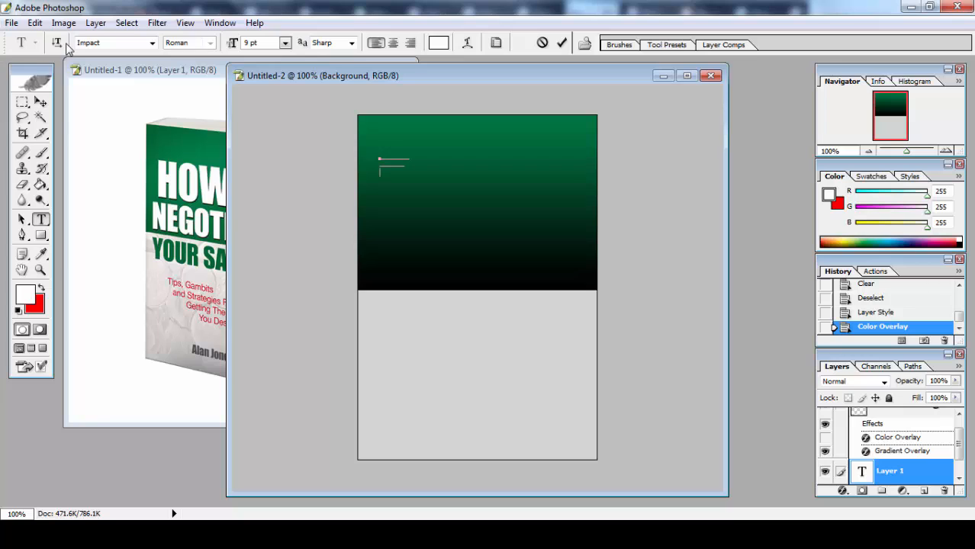
left_click(41, 102)
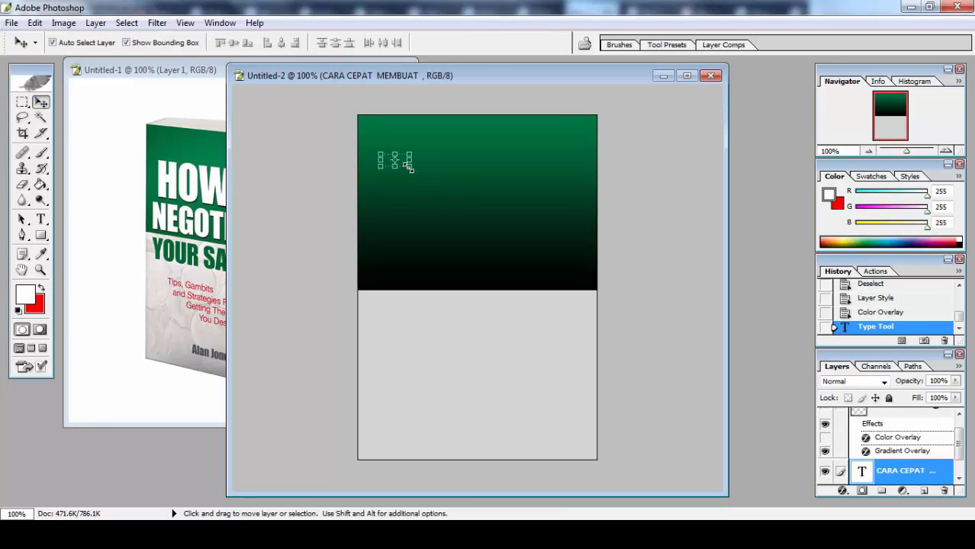
Scale the title text up to about 788% in width and height
left_click_drag(408, 167, 579, 315)
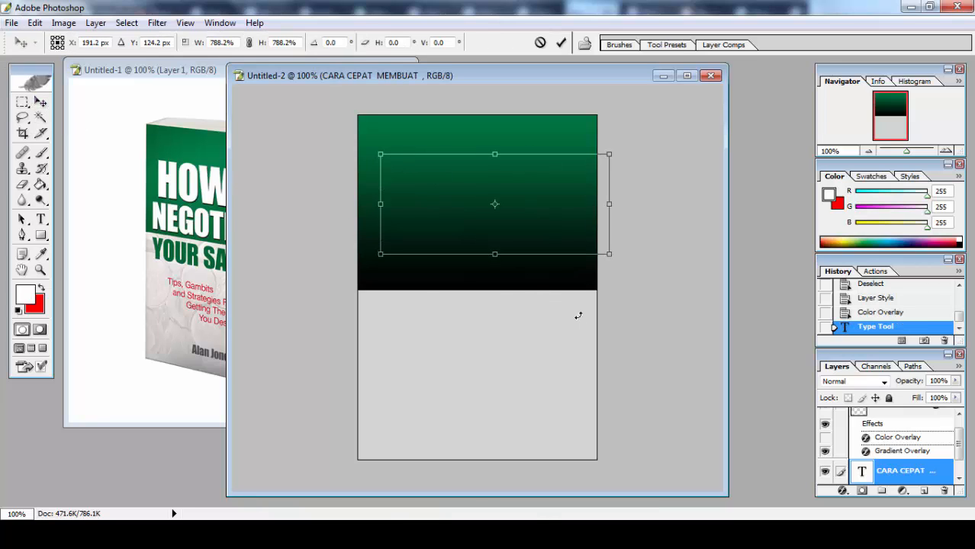
left_click(41, 103)
key("Return")
Move the title text layer above the green Background copy layer in the layer order
left_click_drag(922, 476, 912, 413)
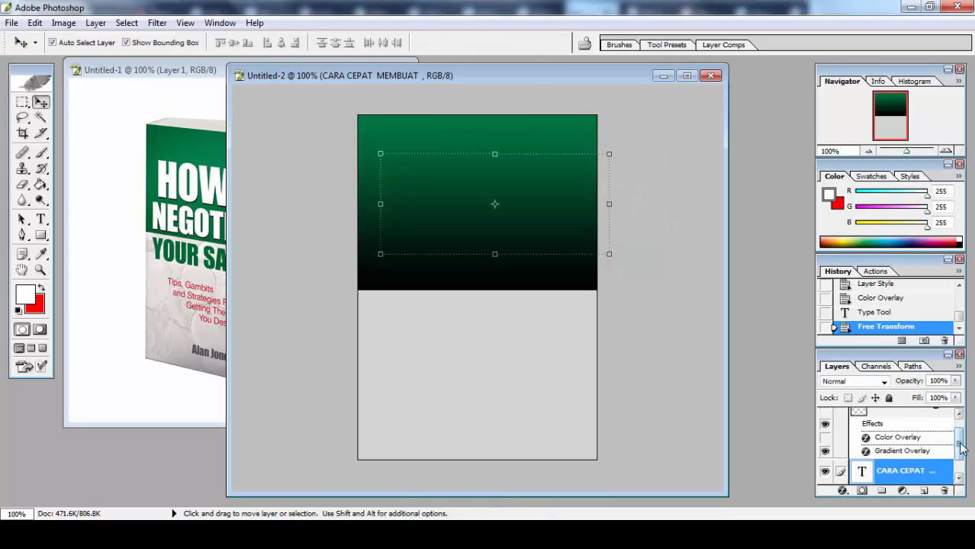
left_click_drag(960, 447, 960, 443)
mouse_move(898, 473)
left_mouse_down()
mouse_move(880, 404)
mouse_move(858, 413)
mouse_move(882, 475)
left_mouse_up()
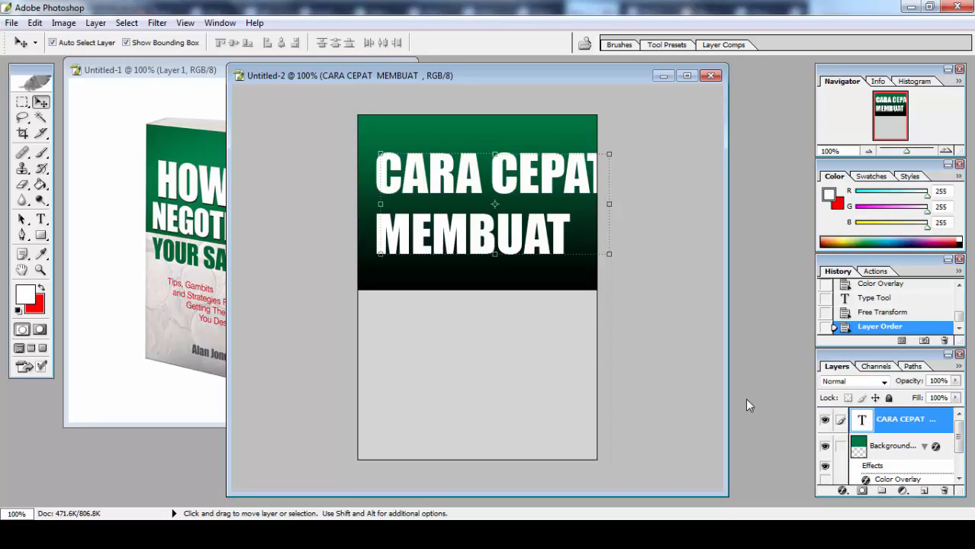
Scale the title text down to about 43 pt so both lines fit within the cover's width
left_click_drag(610, 258, 519, 214)
left_click(41, 103)
key("Return")
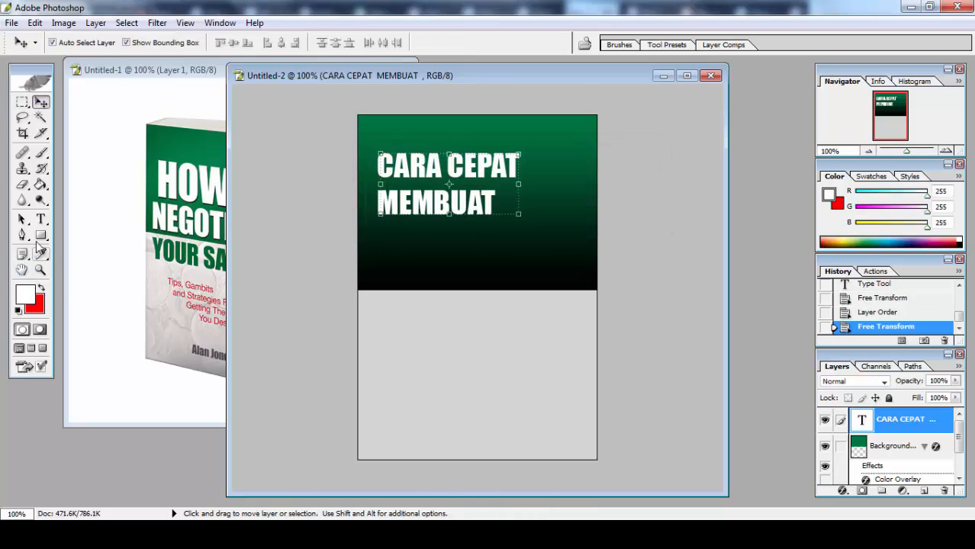
Add a third line reading "COVER EBOOK" to the title and move the text slightly lower within the green half
left_click(41, 219)
left_click(493, 204)
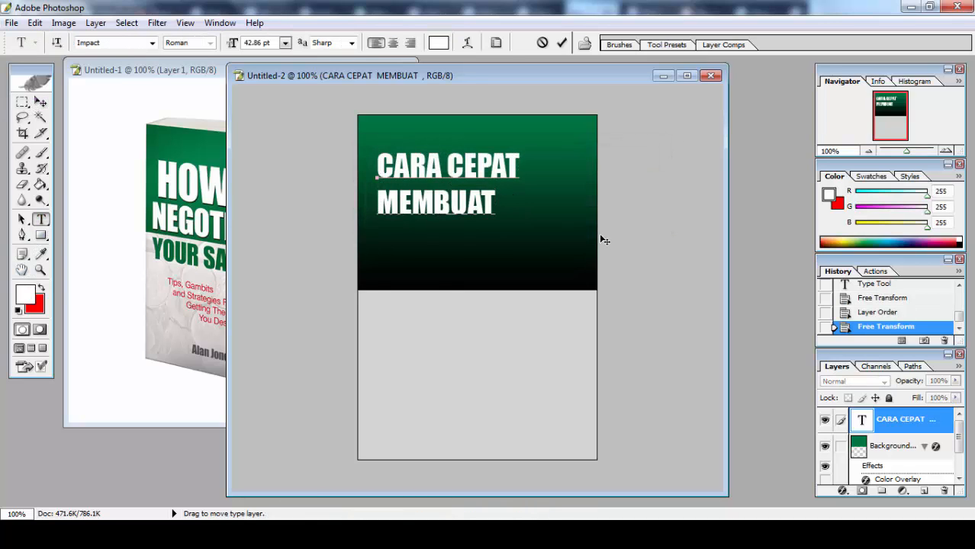
key("Return")
type("COVER EV")
key("BackSpace")
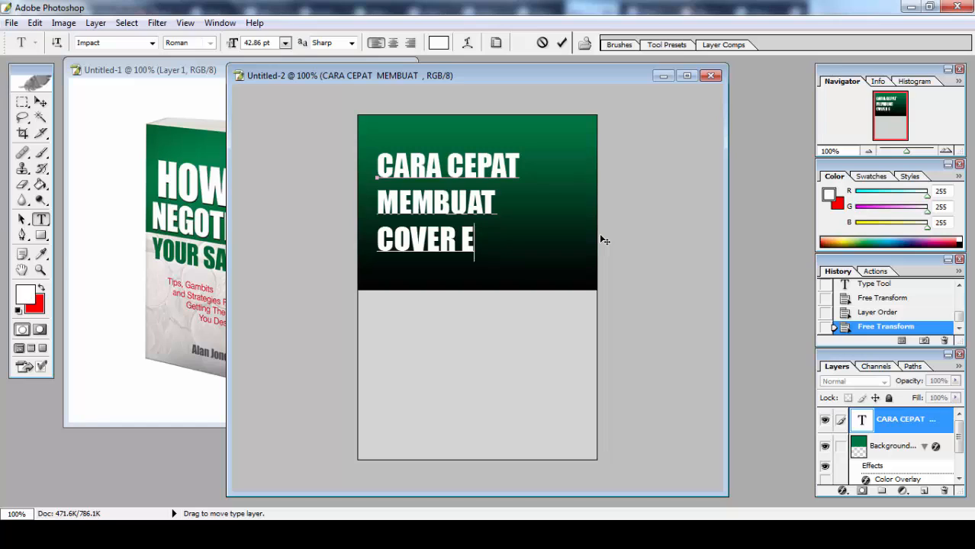
type("BOOK")
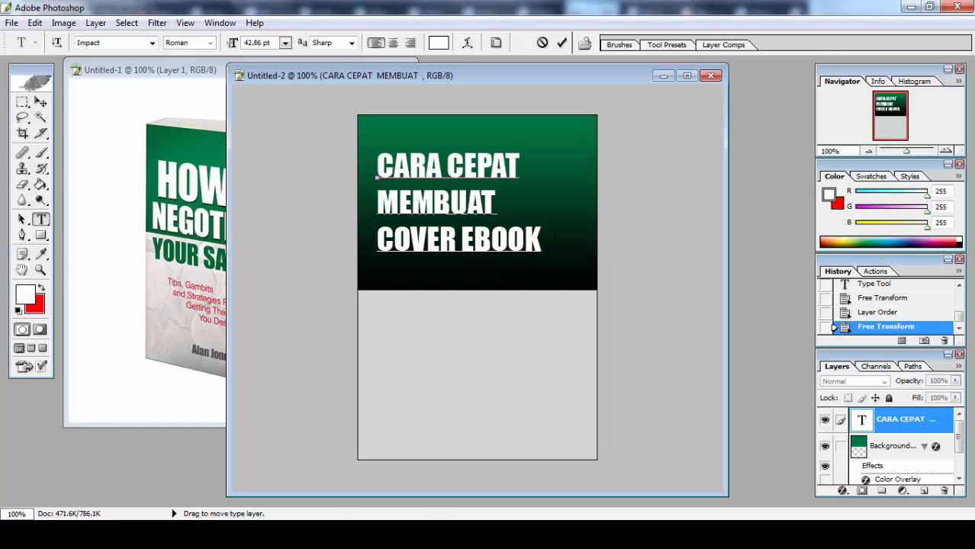
left_click(41, 102)
left_click_drag(494, 178, 488, 195)
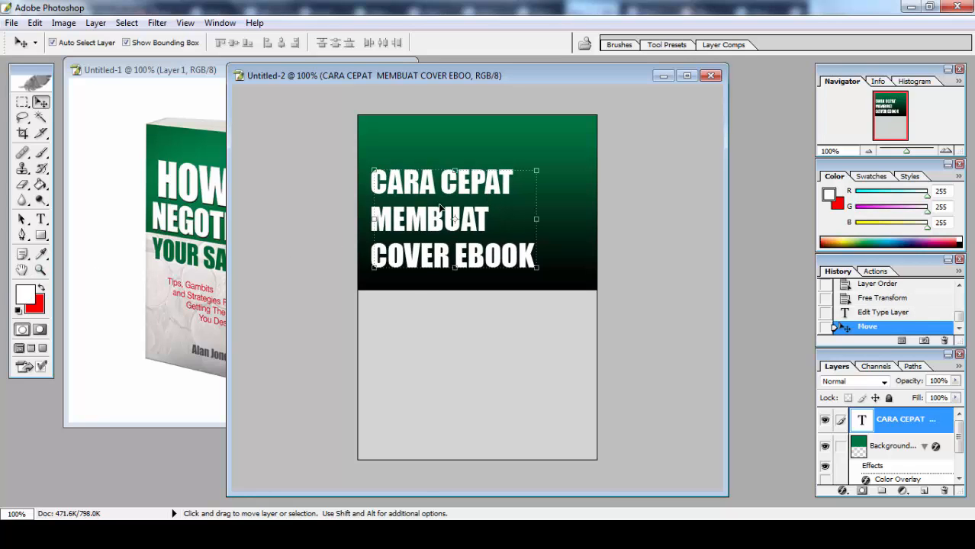
Duplicate the title text layer and move the copy down into the grey half of the cover
left_click(958, 367)
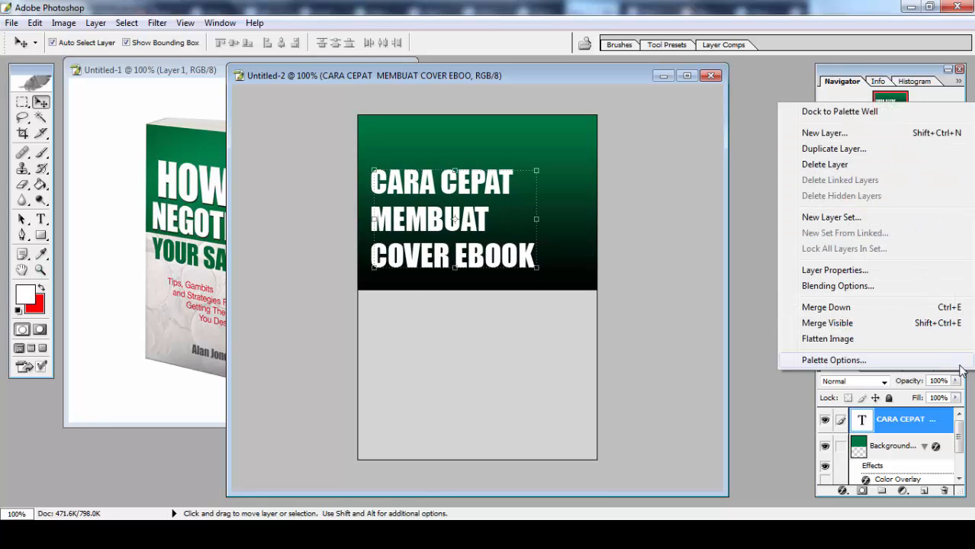
left_click(850, 157)
key("Return")
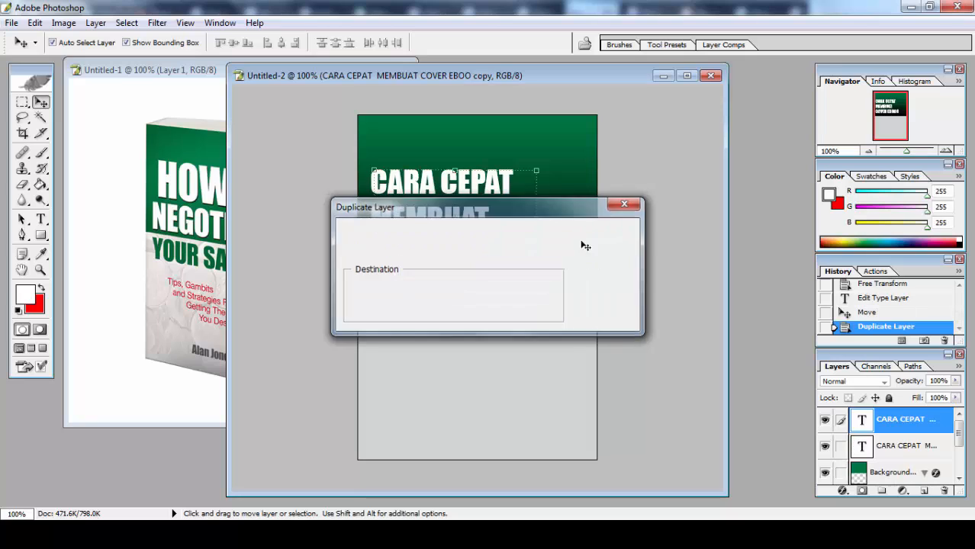
left_click_drag(494, 187, 496, 320)
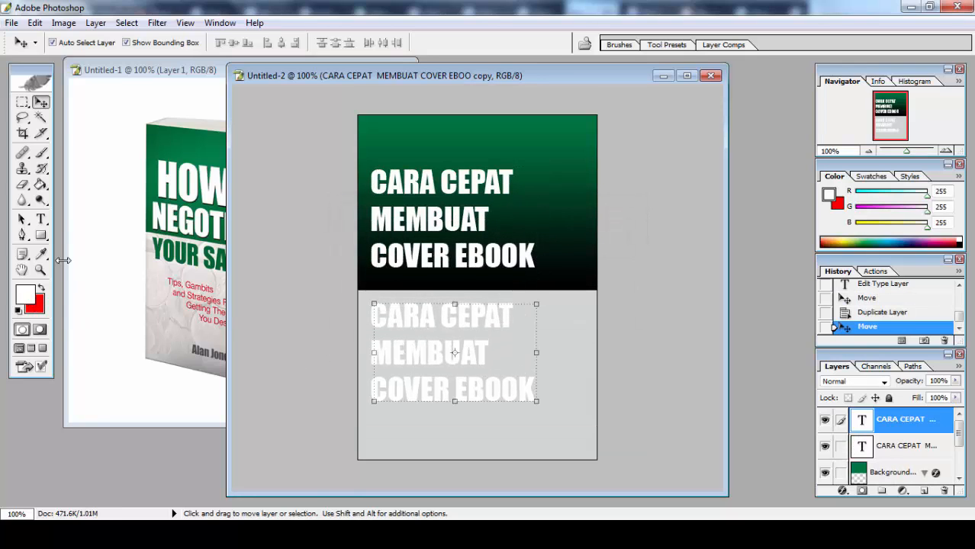
Set the foreground colour to a near-black green with RGB 0, 7, 4
left_click(25, 296)
left_click(480, 357)
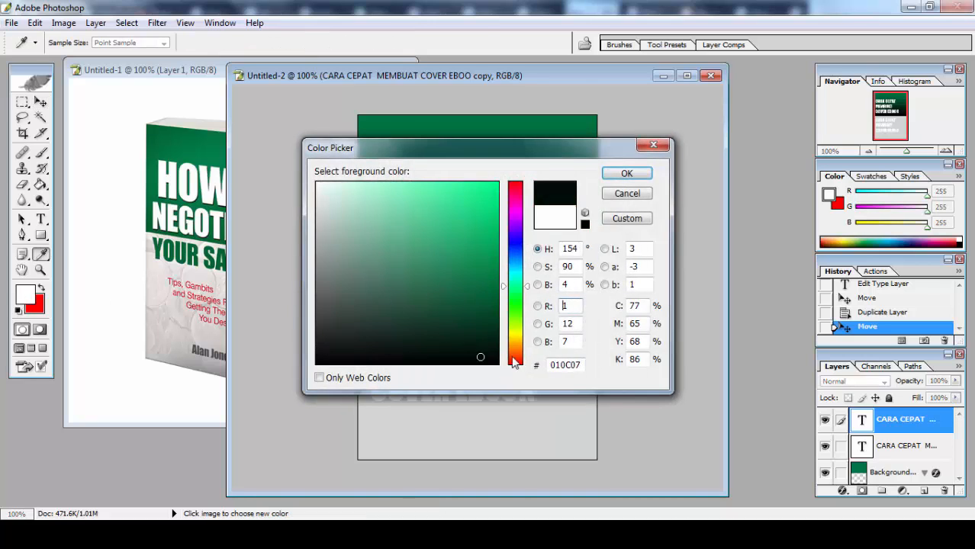
left_click(627, 173)
key("v")
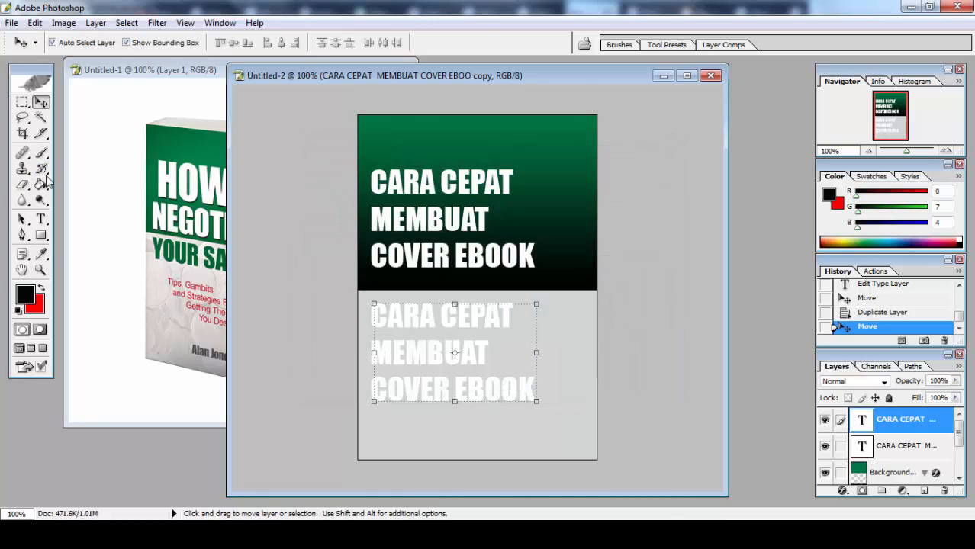
Replace all of the duplicated text in the grey half with "MENGUNAKAN"
left_click(41, 219)
double_click(466, 314)
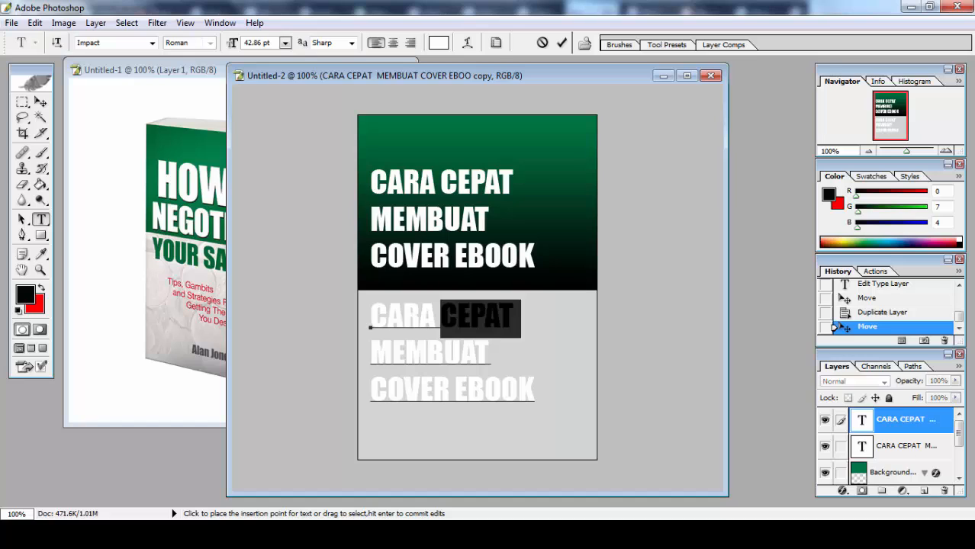
key("ctrl+a")
type("MENG")
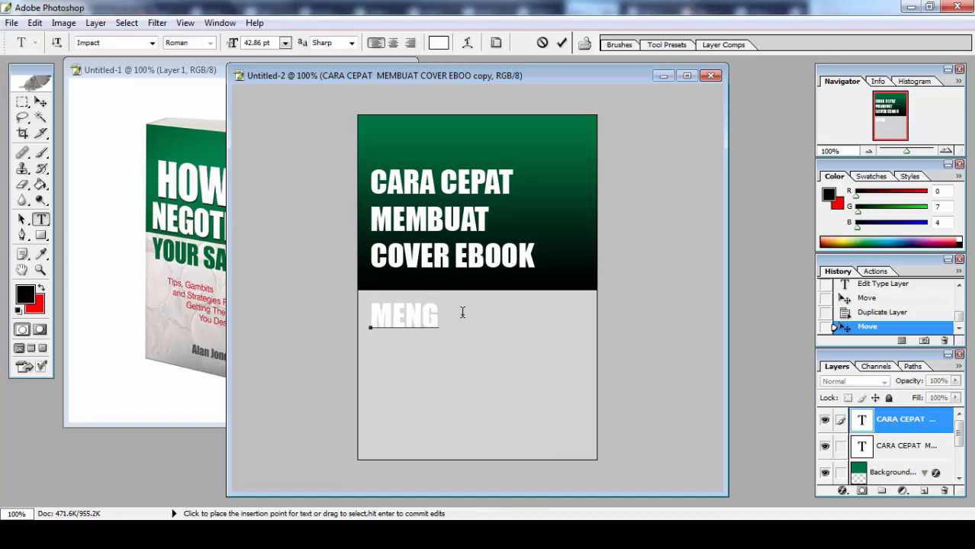
type("UNAKAN")
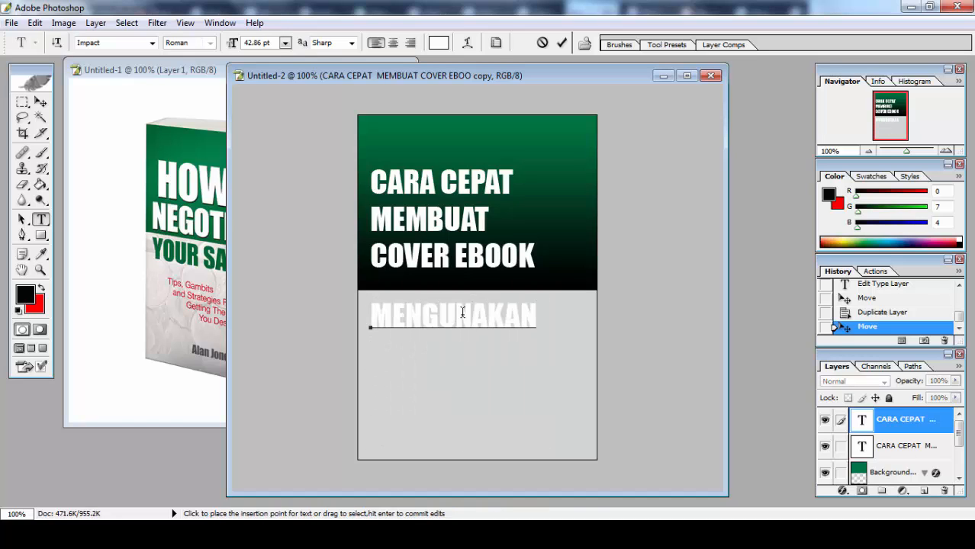
Replace the wording in the grey half with "PRAKTIS DAN" on one line and "CEPAT" on the line below
key("ctrl")
key("BackSpace")
key("BackSpace")
key("BackSpace")
key("BackSpace")
key("BackSpace")
key("BackSpace")
key("BackSpace")
key("BackSpace")
key("BackSpace")
key("BackSpace")
type("PRAKTI")
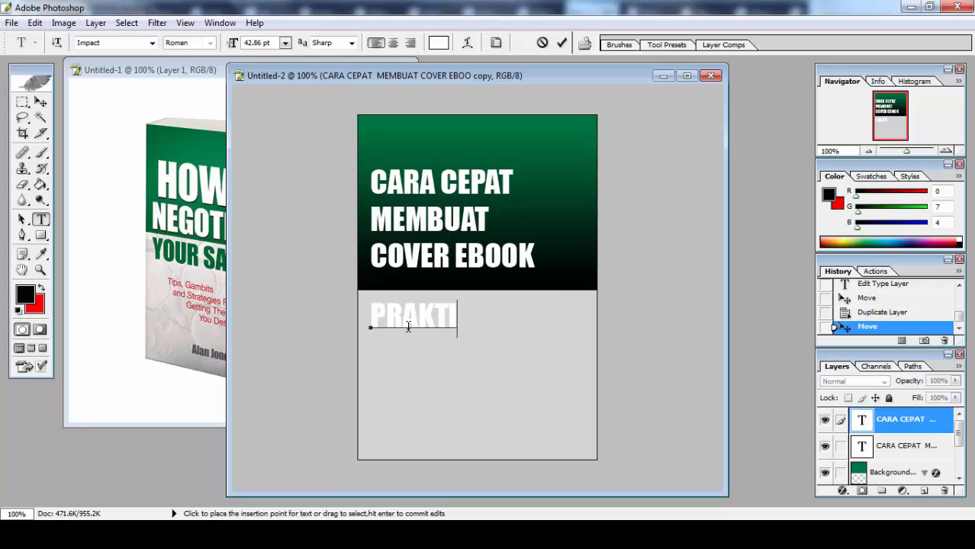
type("S")
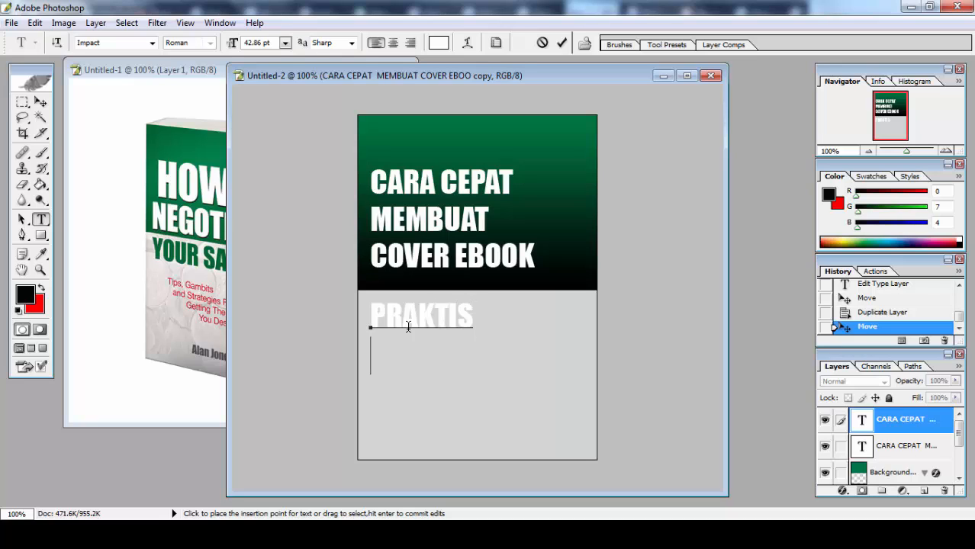
key("BackSpace")
type("DAN")
key("Return")
type("CEPAT")
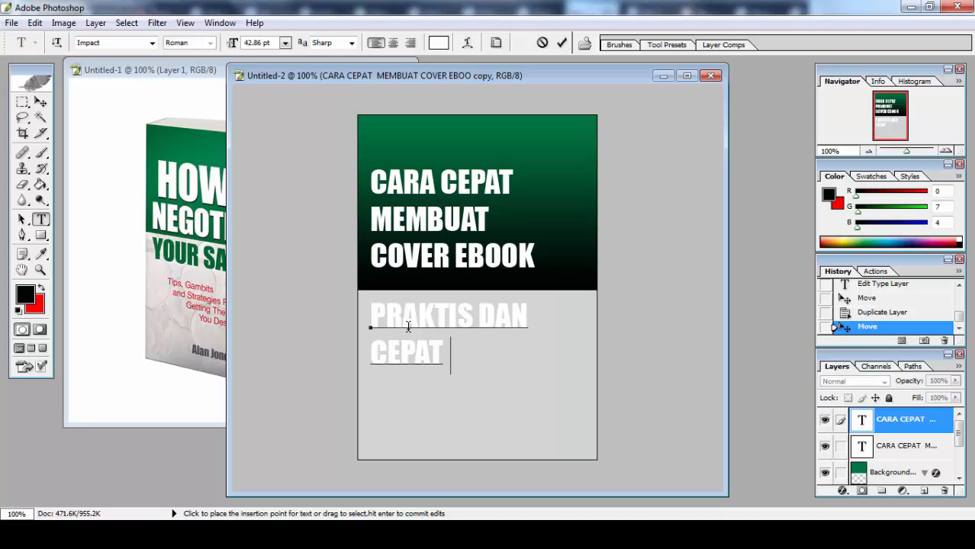
Add the lines "MENGGUNAKAN" and "PHOTOSHOP" below "CEPAT" and commit the subtitle text
key("Return")
type("MENGG")
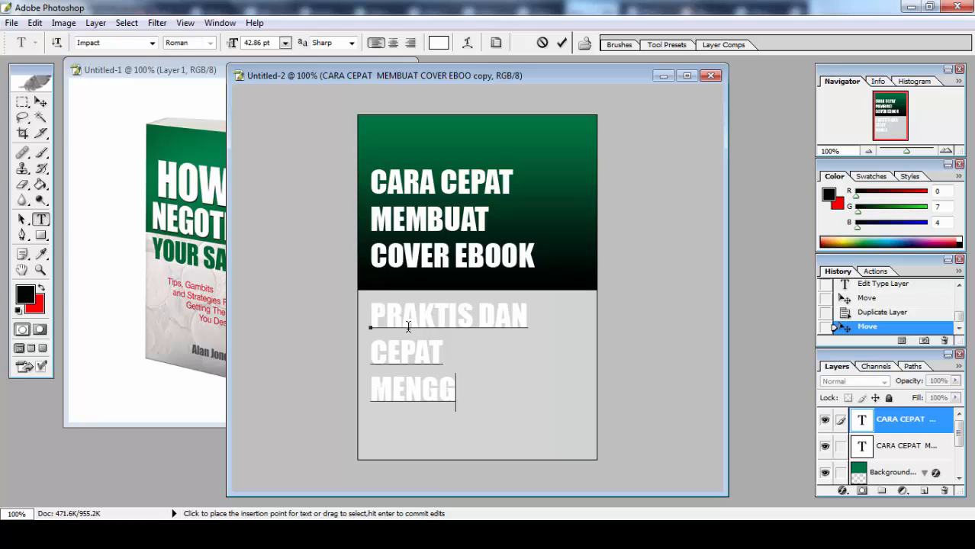
type("UNAKAN")
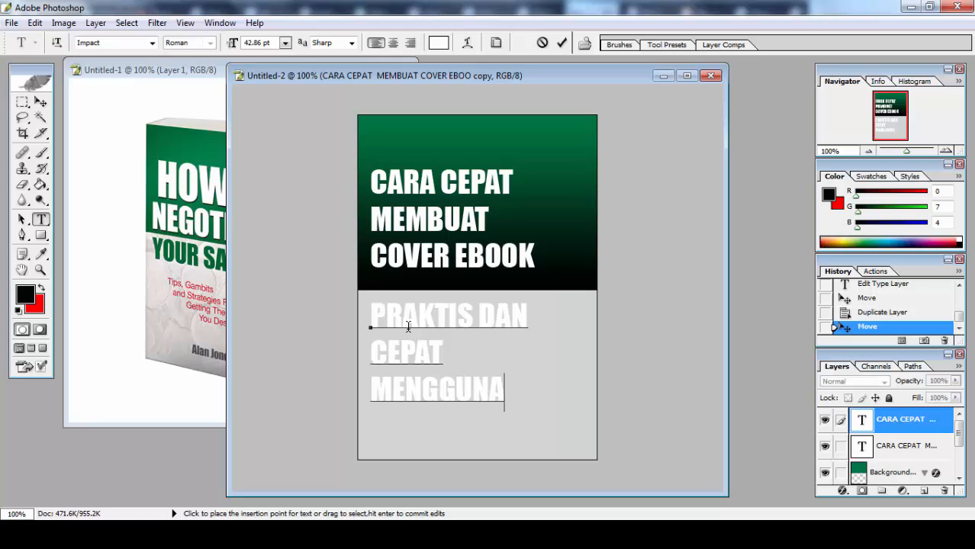
key("Return")
type("O")
key("BackSpace")
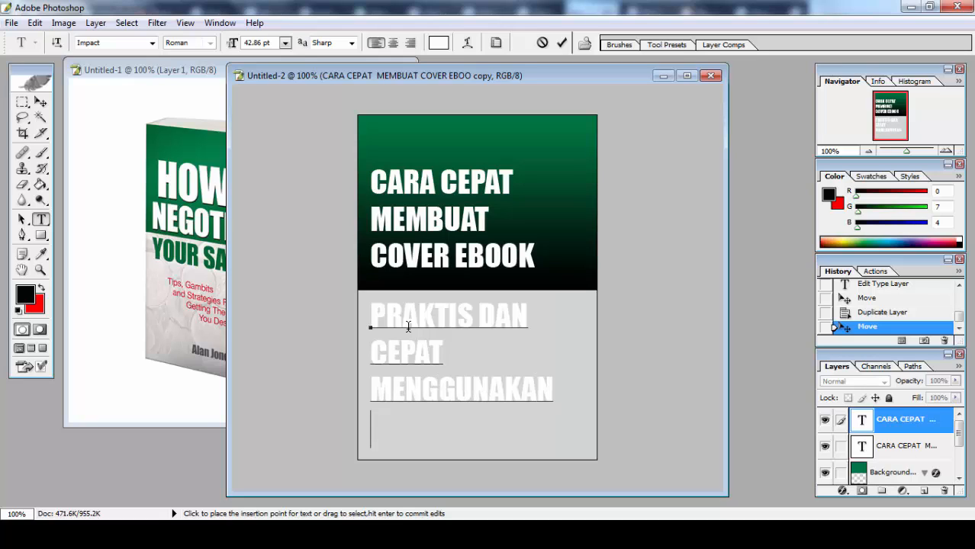
type("PHOTOSHOP")
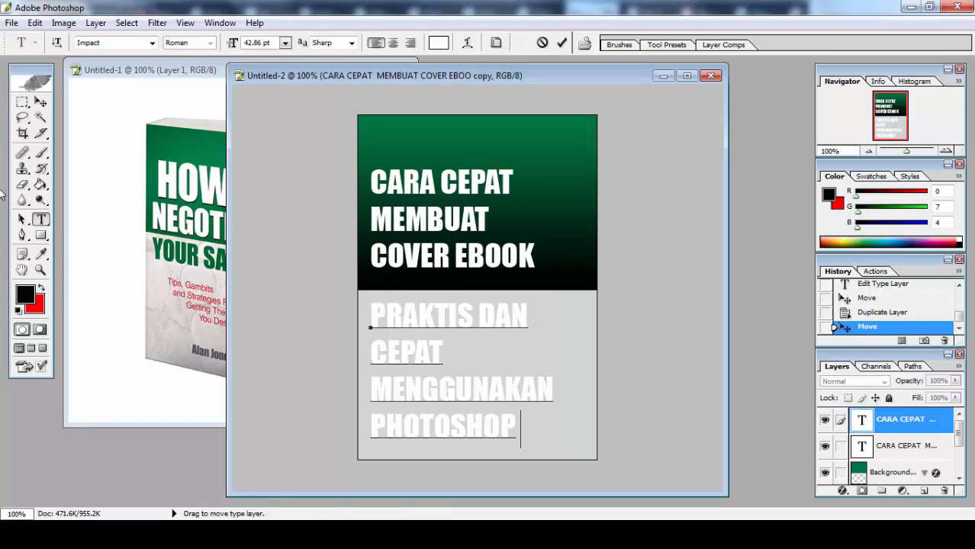
left_click(40, 102)
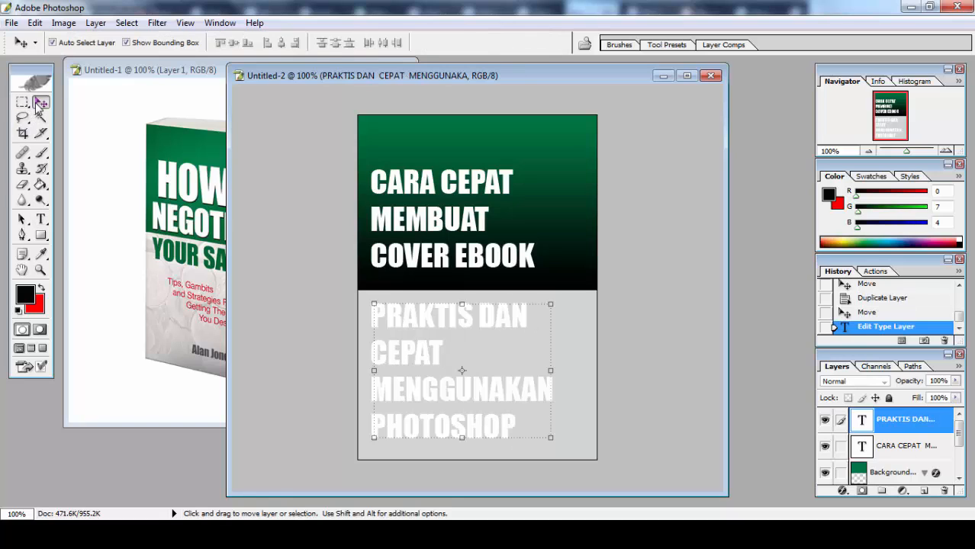
Apply a Drop Shadow layer style to the subtitle text with its opacity reduced to about 39%
left_click(95, 23)
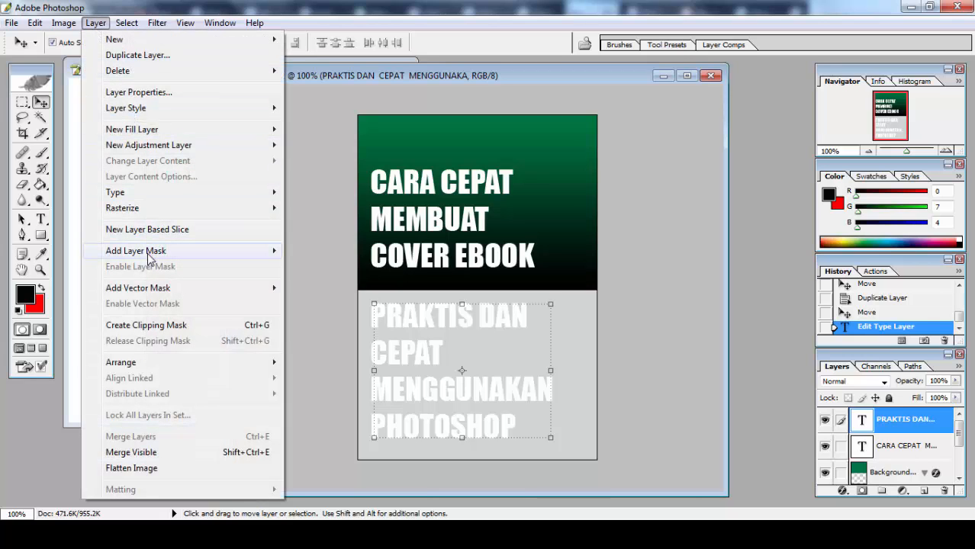
mouse_move(203, 108)
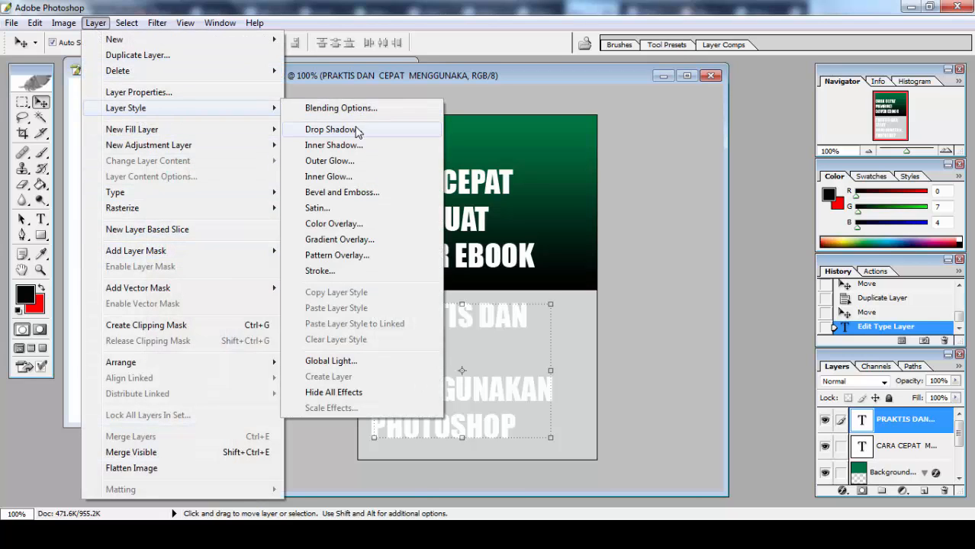
left_click(361, 129)
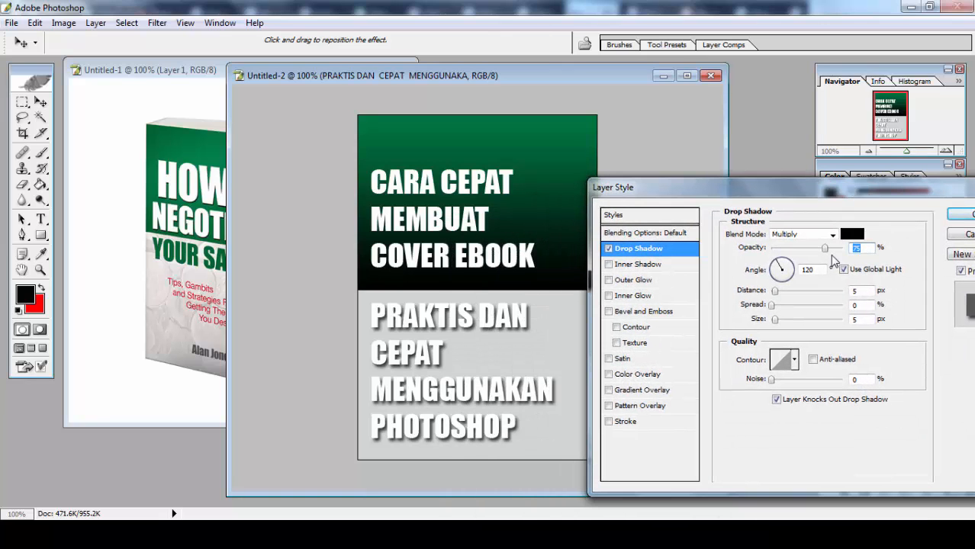
left_click_drag(824, 254, 801, 258)
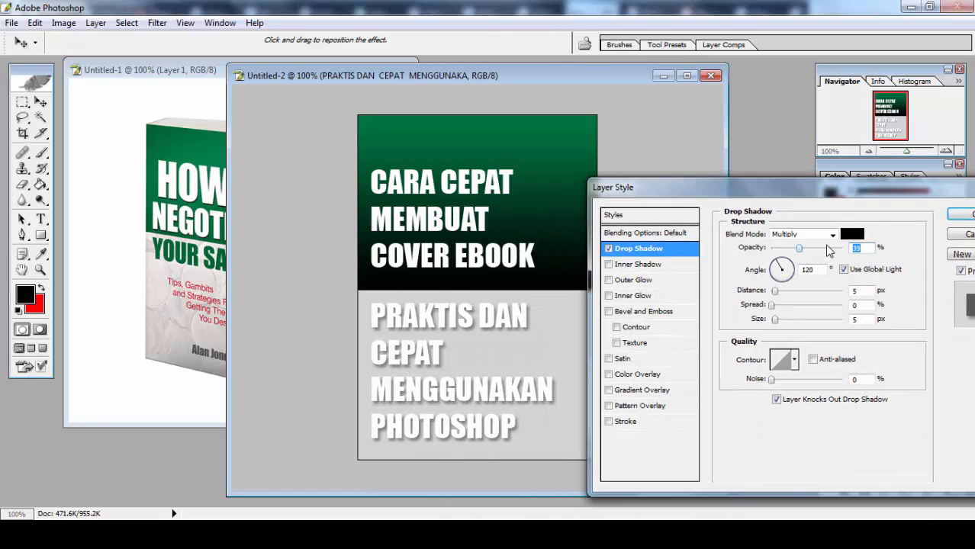
left_click(958, 216)
Scale the title text in the green half up to about 130.8% in width and height
left_click(436, 196)
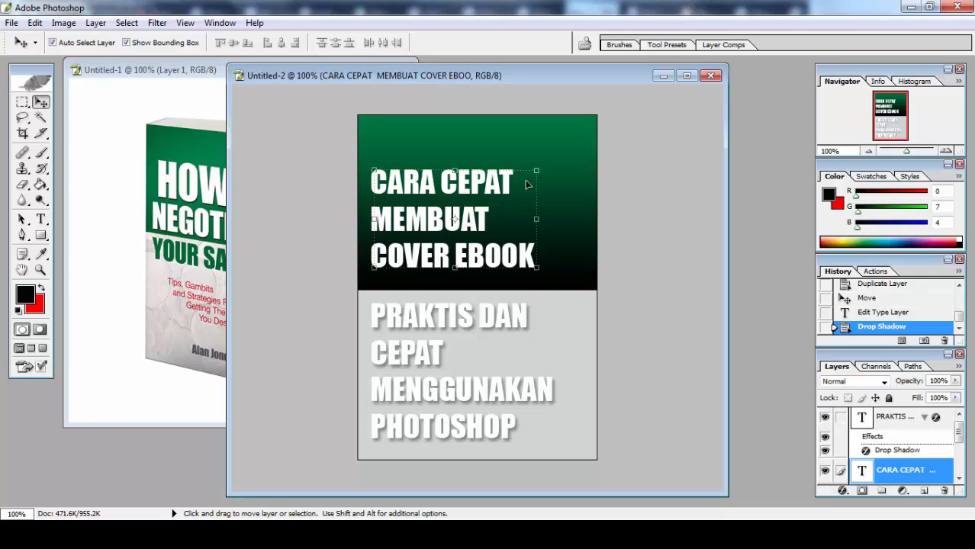
key("ctrl+t")
left_click_drag(535, 171, 586, 141)
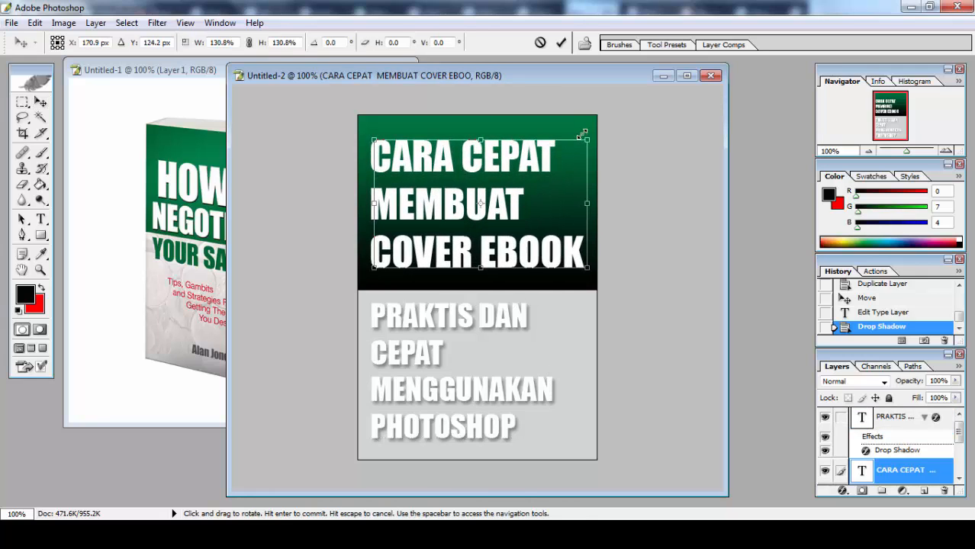
left_click(40, 101)
left_click(437, 331)
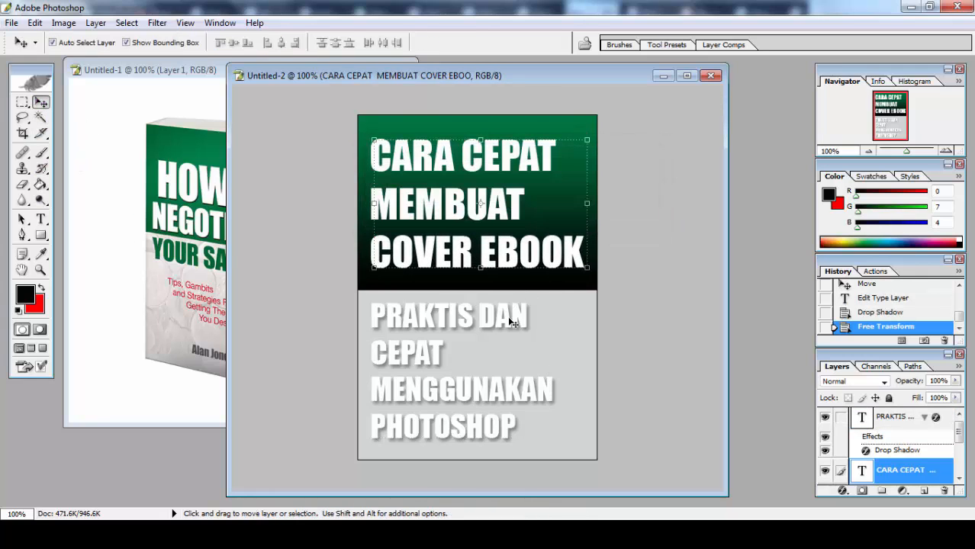
Flatten the cover image and copy it into the Untitled-1 document, aligned with the upper-left corner of the reference book's front
left_click(959, 366)
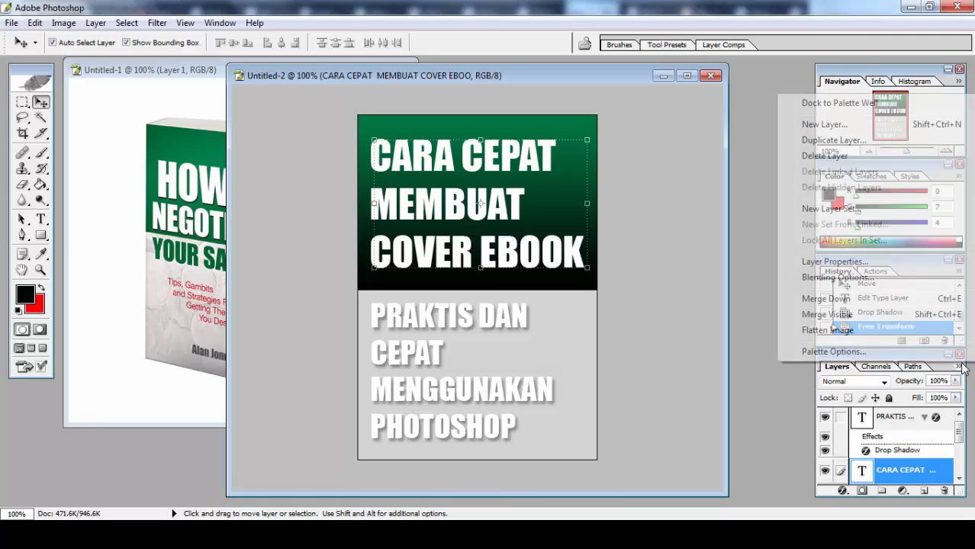
left_click(810, 340)
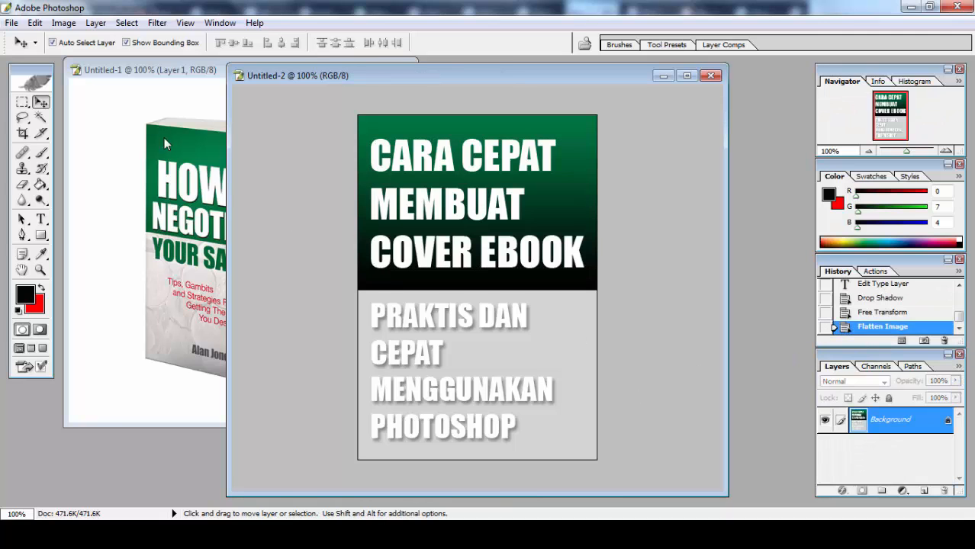
left_click_drag(350, 71, 539, 69)
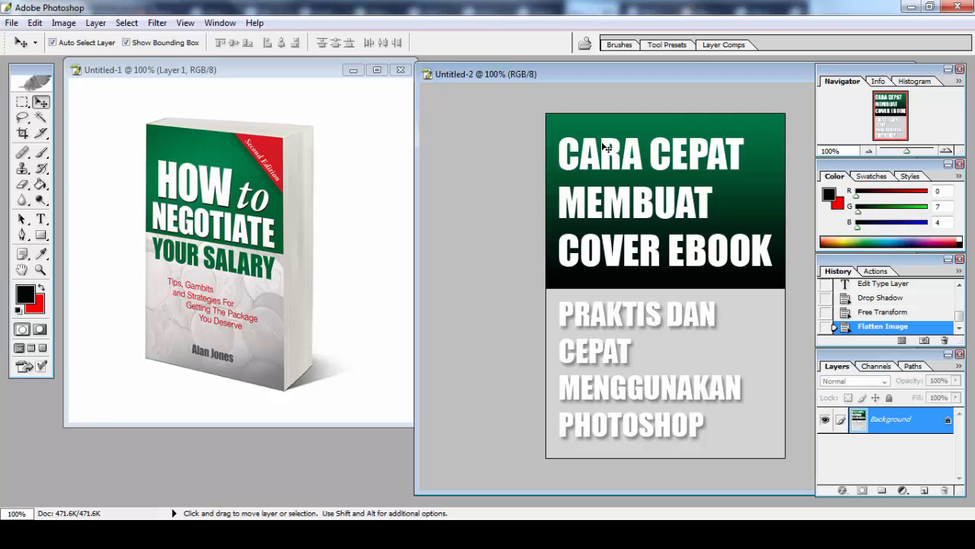
left_click_drag(605, 148, 217, 183)
left_click_drag(259, 214, 249, 182)
Close the Untitled-2 document without saving its changes
left_click_drag(669, 75, 464, 106)
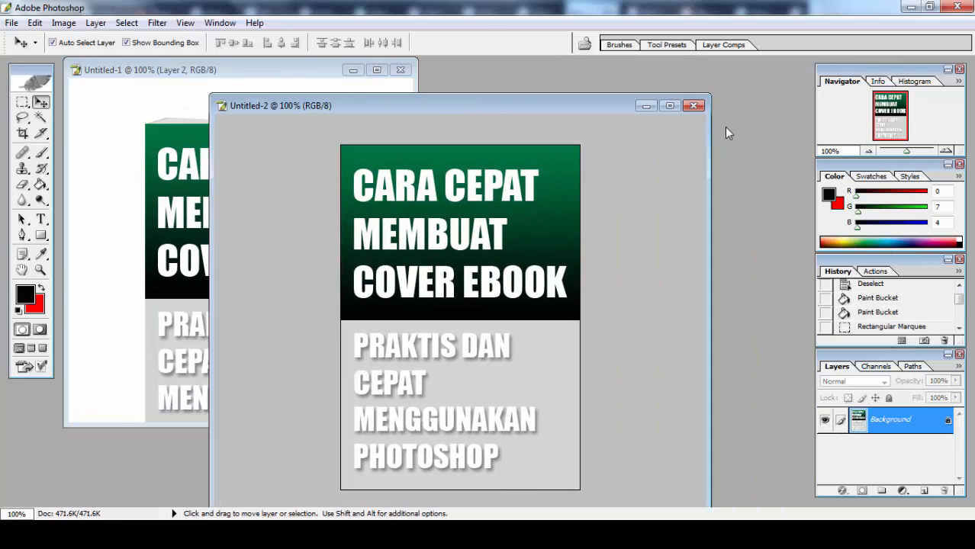
left_click(694, 105)
left_click(492, 210)
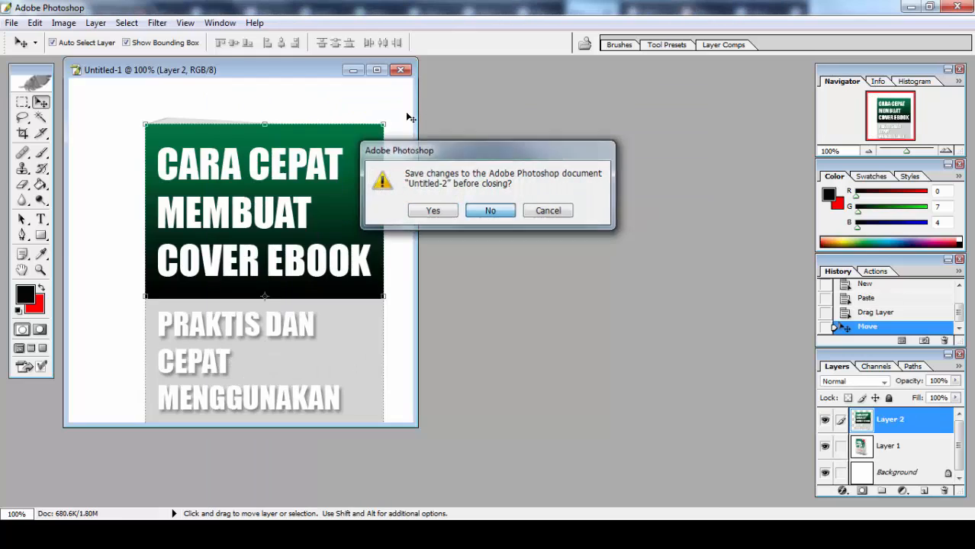
Maximize the Untitled-1 document and nudge the pasted cover layer slightly over the book
left_click(376, 71)
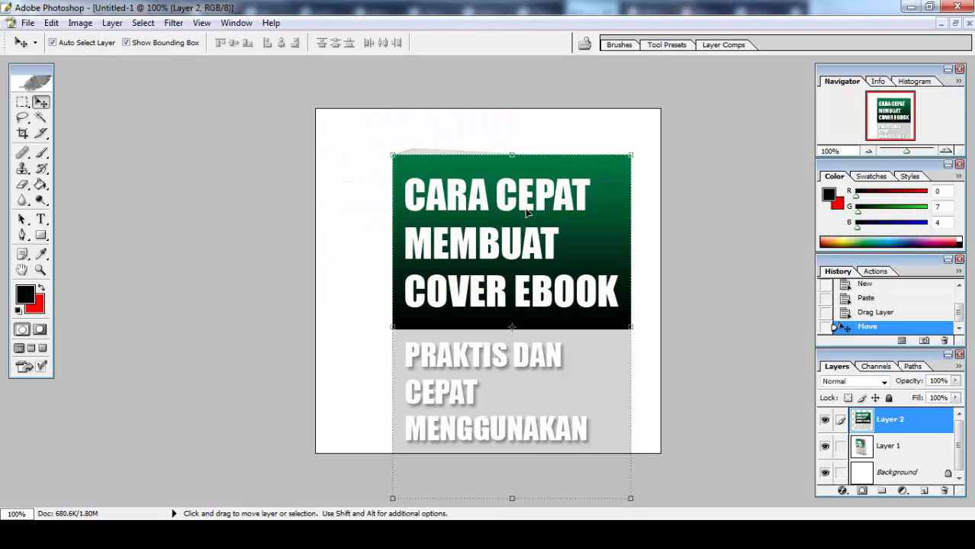
mouse_move(524, 214)
left_mouse_down()
mouse_move(531, 218)
mouse_move(527, 212)
left_mouse_up()
scroll(630, 421, "up", 2)
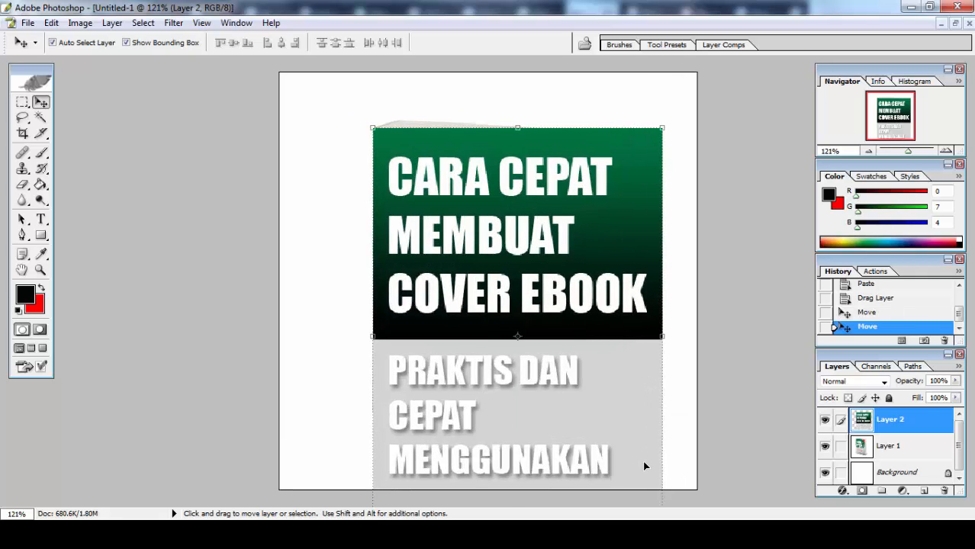
Scale the pasted cover layer down to about 68.3% in width and height over the book's front and apply the transformation
scroll(644, 467, "down", 2)
left_click_drag(632, 498, 555, 389)
left_click(41, 116)
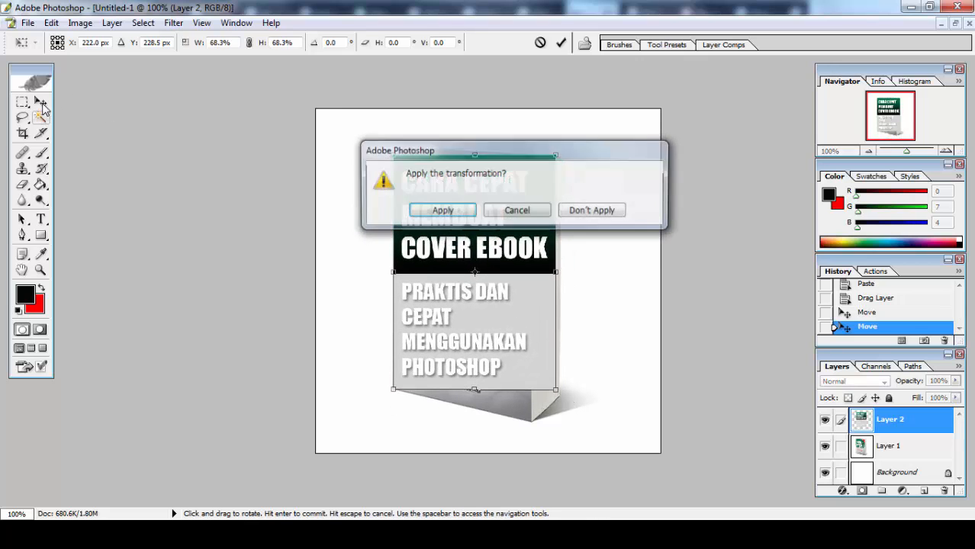
key("Return")
Skew the cover layer so its two right corners meet the right edge of the book's front face, and apply the transformation
left_click(80, 23)
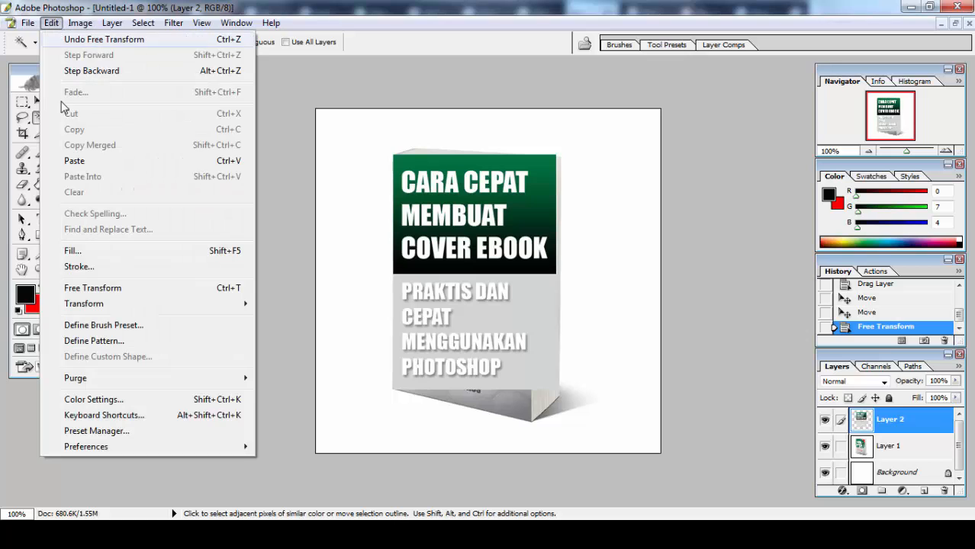
mouse_move(96, 305)
left_click(302, 355)
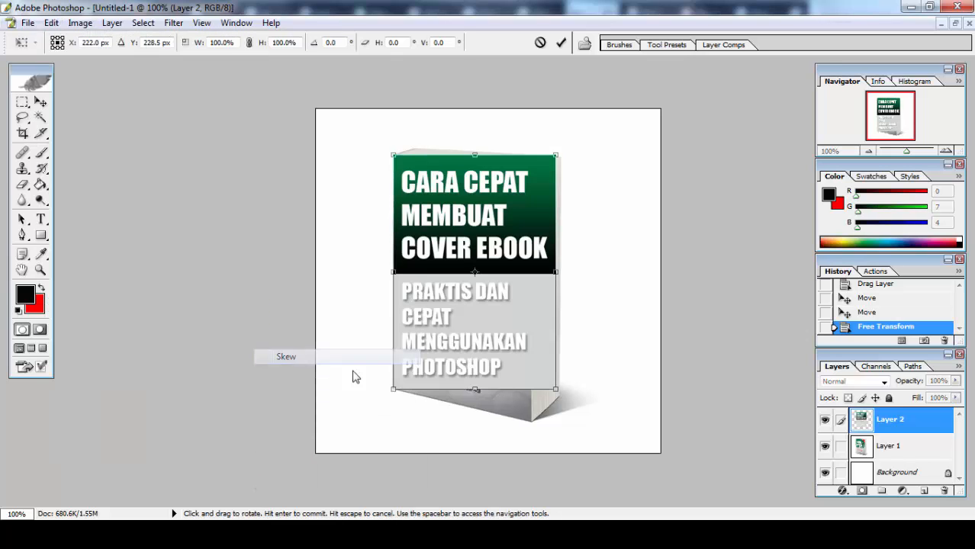
left_click_drag(556, 392, 536, 429)
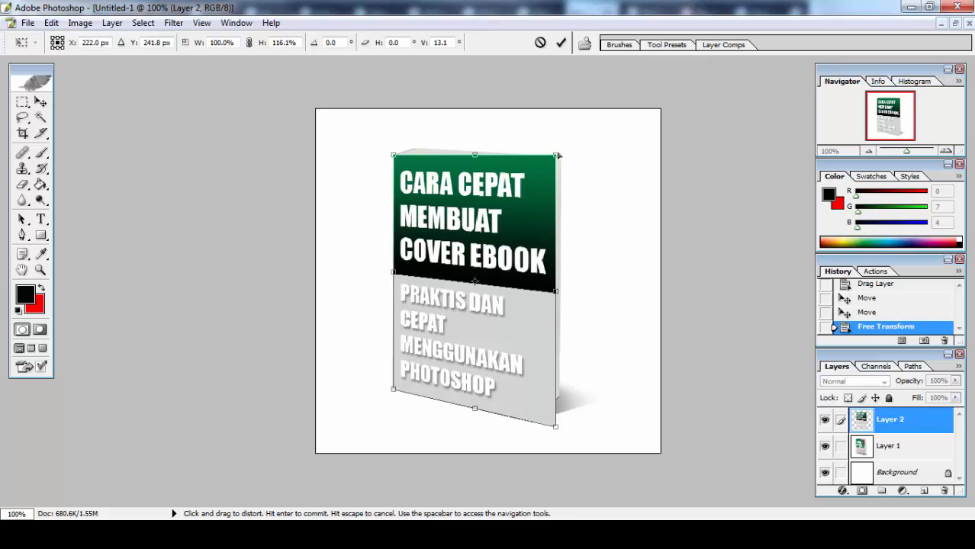
left_click_drag(556, 154, 557, 172)
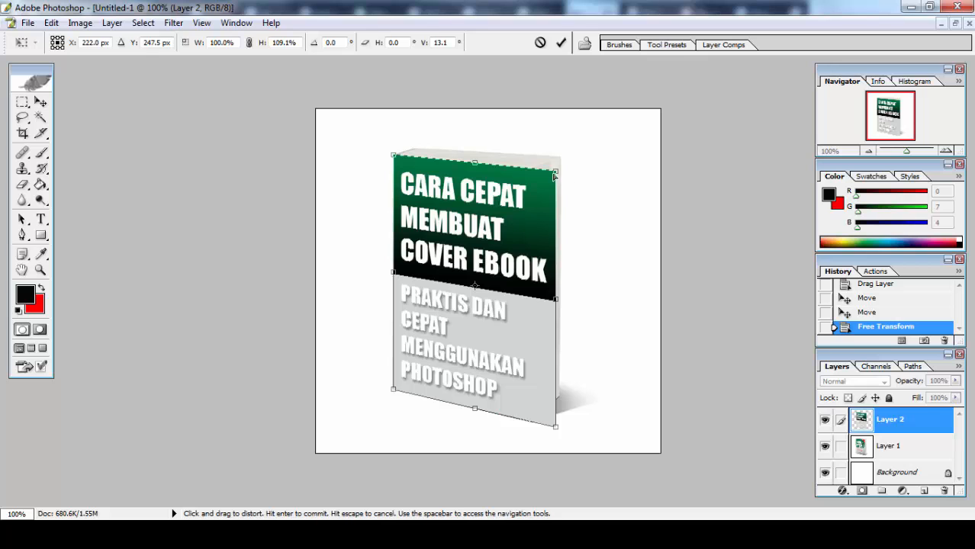
left_click_drag(557, 174, 529, 185)
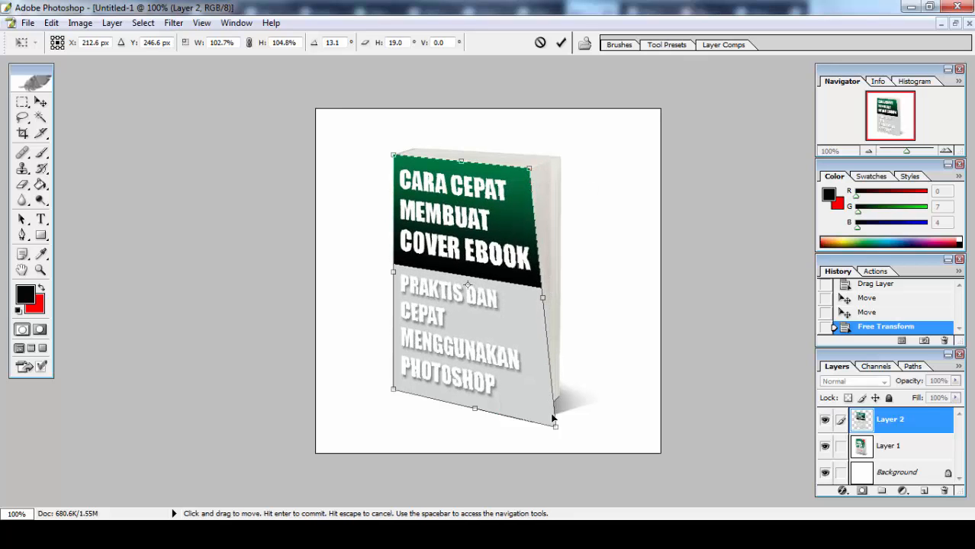
left_click_drag(556, 427, 534, 426)
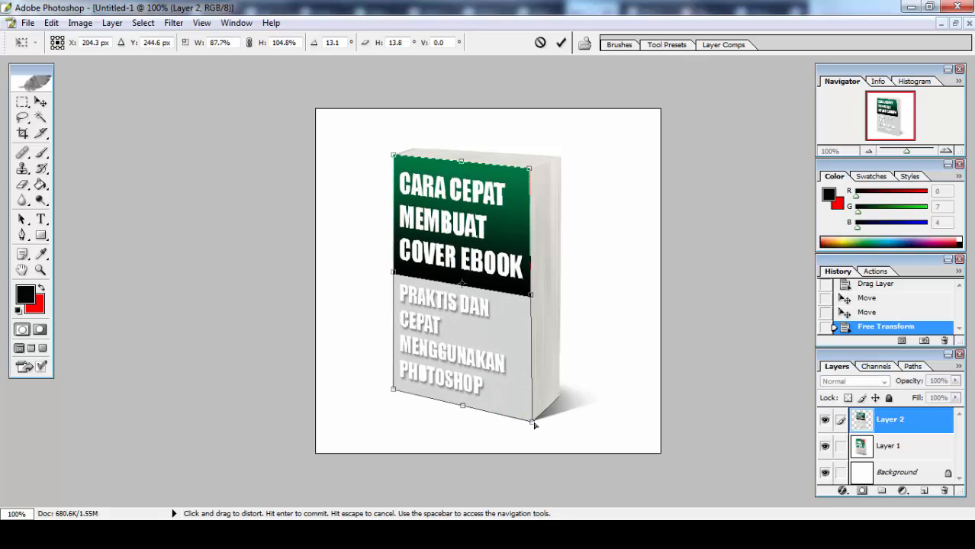
left_click(40, 101)
left_click(440, 207)
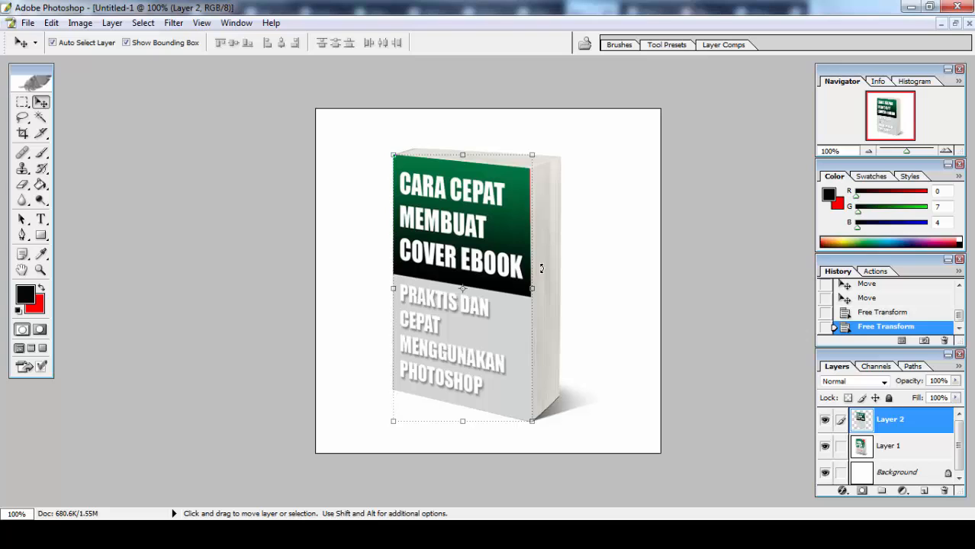
Flatten the book image into a single background layer
left_click(598, 275)
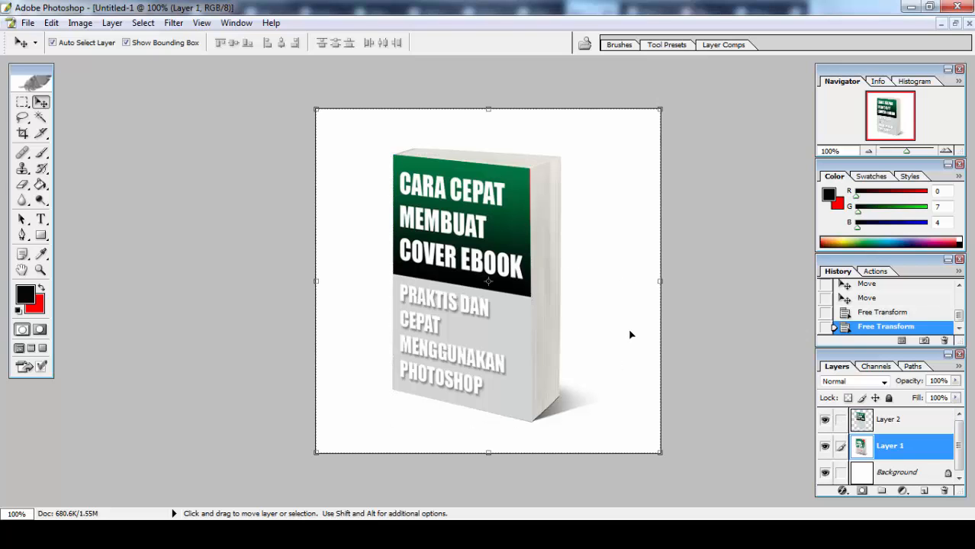
left_click(960, 367)
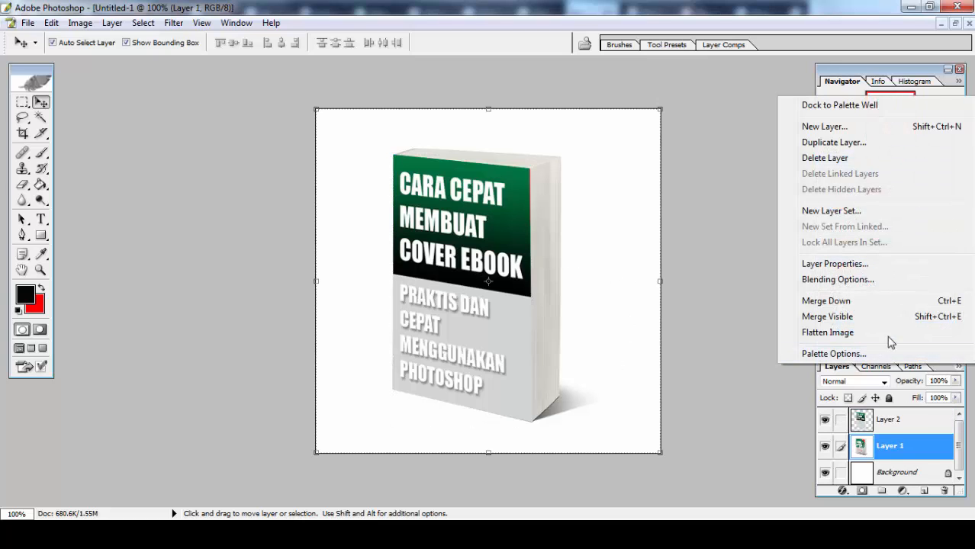
left_click(884, 338)
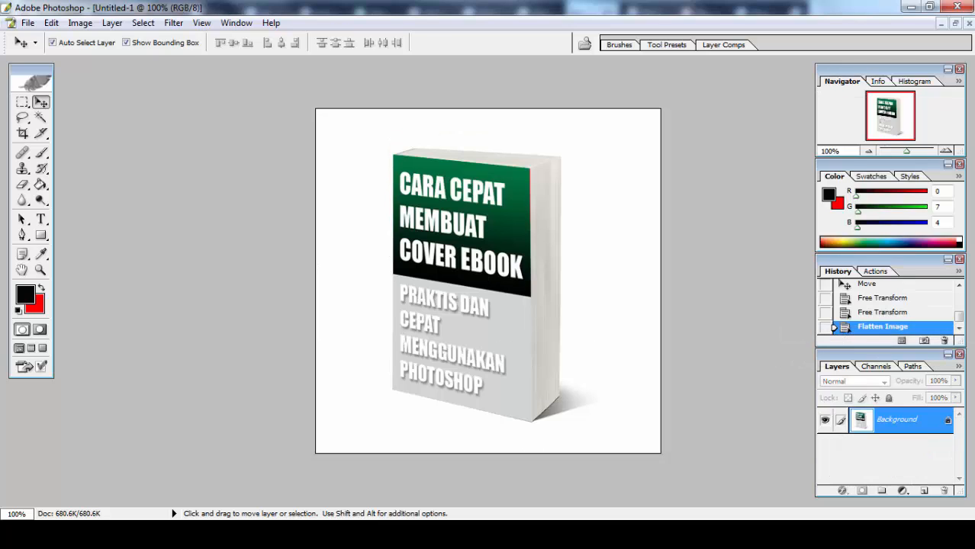